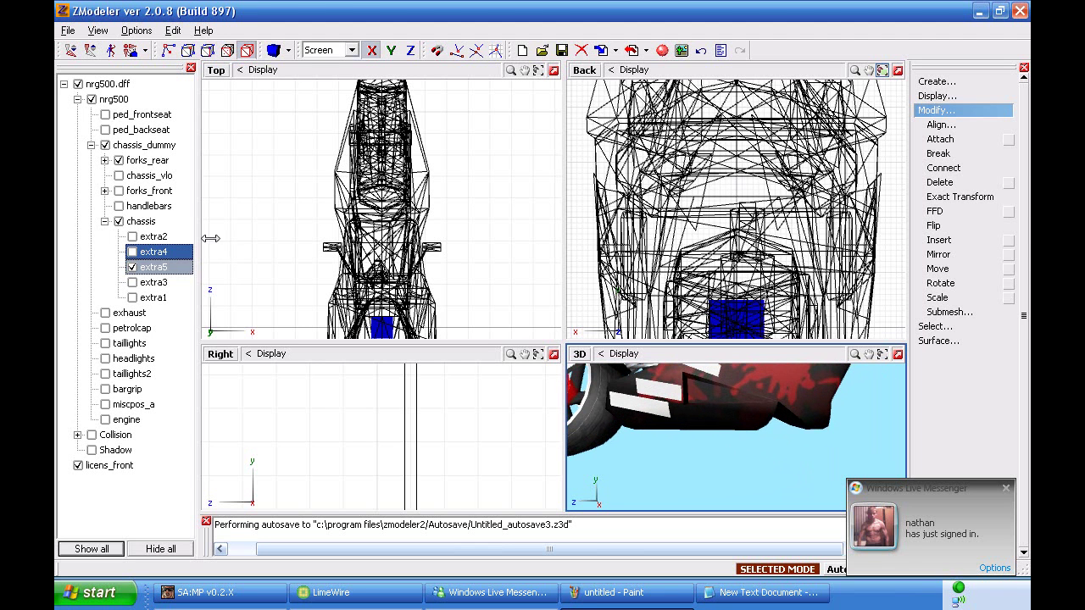
# Show extra4 in place of extra5 and examine the bike's lower fairing from several angles in the 3D view.
pyautogui.click(133, 253)
pyautogui.click(154, 267)
pyautogui.click(132, 267)
pyautogui.keyDown('ctrl'); pyautogui.click(153, 298); pyautogui.keyUp('ctrl')
pyautogui.moveTo(675, 435)
pyautogui.mouseDown(button='middle')
pyautogui.moveTo(704, 437)
pyautogui.moveTo(641, 441)
pyautogui.moveTo(696, 436)
pyautogui.moveTo(684, 434)
pyautogui.mouseUp(button='middle')
pyautogui.scroll(-2, 685, 434)
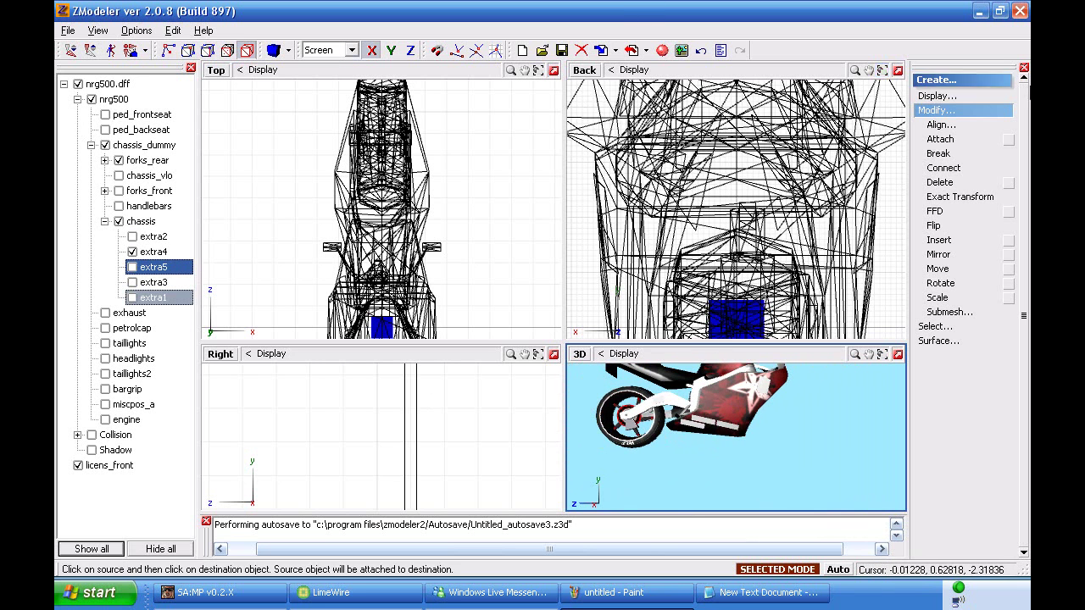
pyautogui.moveTo(785, 395); pyautogui.dragTo(660, 474, button='middle')
pyautogui.scroll(4, 708, 428)
pyautogui.moveTo(647, 423); pyautogui.dragTo(612, 409, button='middle')
# Display extra5 with extra4 hidden and inspect the underside of the fairing for comparison.
pyautogui.click(132, 267)
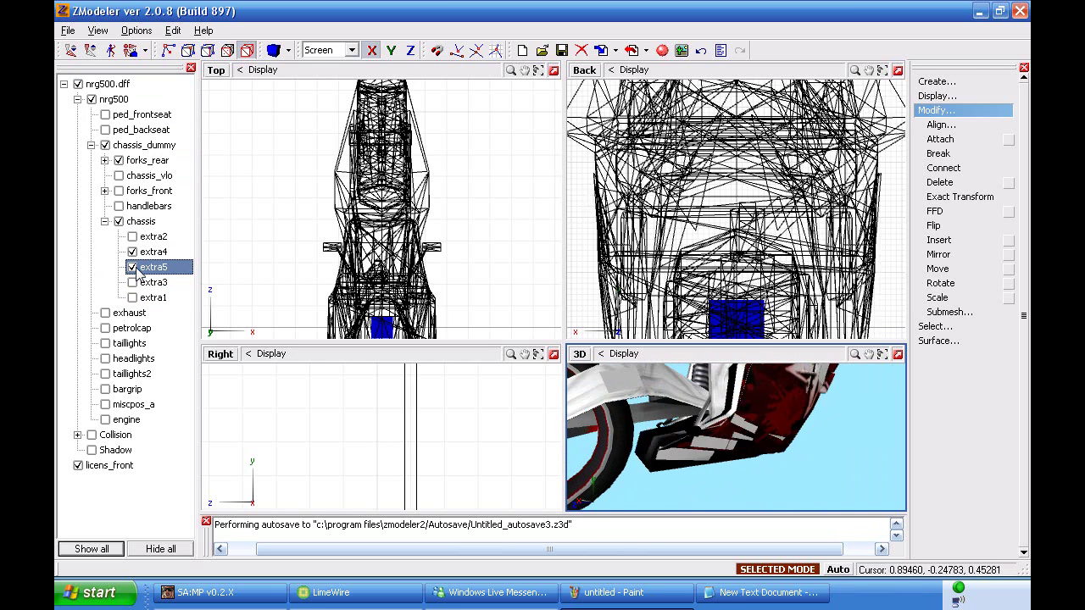
pyautogui.click(132, 251)
pyautogui.moveTo(730, 438); pyautogui.dragTo(684, 430, button='middle')
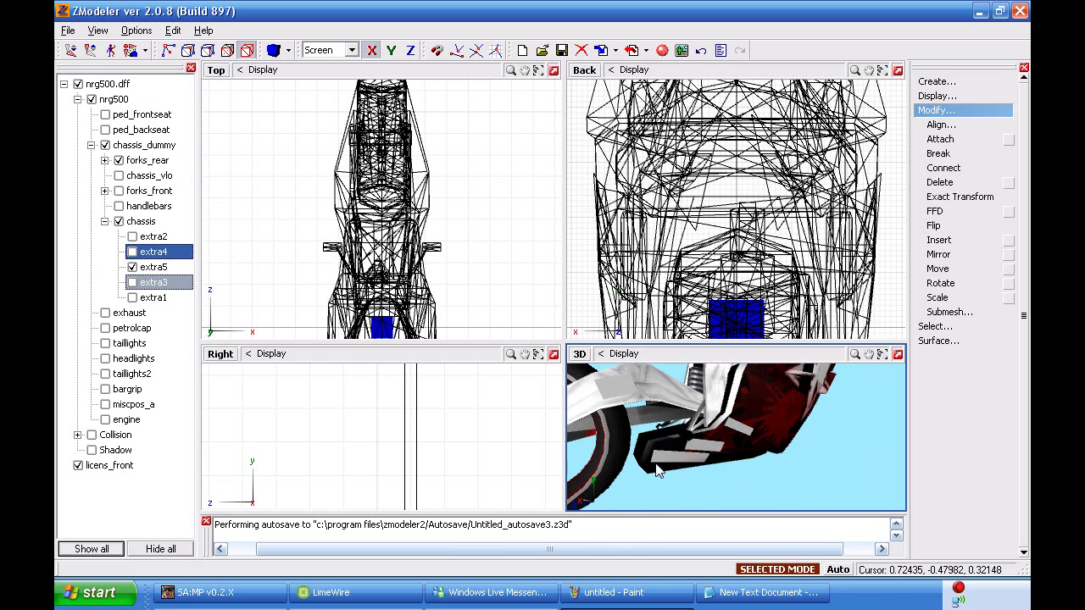
pyautogui.moveTo(665, 469); pyautogui.dragTo(628, 462, button='middle')
pyautogui.click(133, 267)
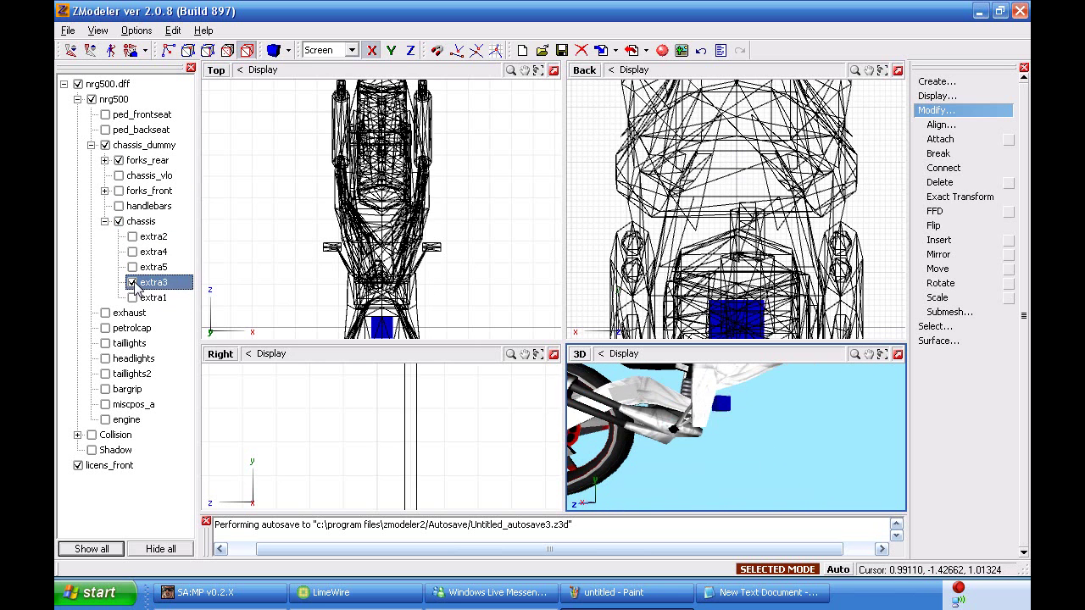
# Make extra4 visible again and leave extra5 hidden, comparing the two fairings in the 3D view.
pyautogui.click(132, 252)
pyautogui.moveTo(782, 434); pyautogui.dragTo(752, 448, button='middle')
pyautogui.click(133, 267)
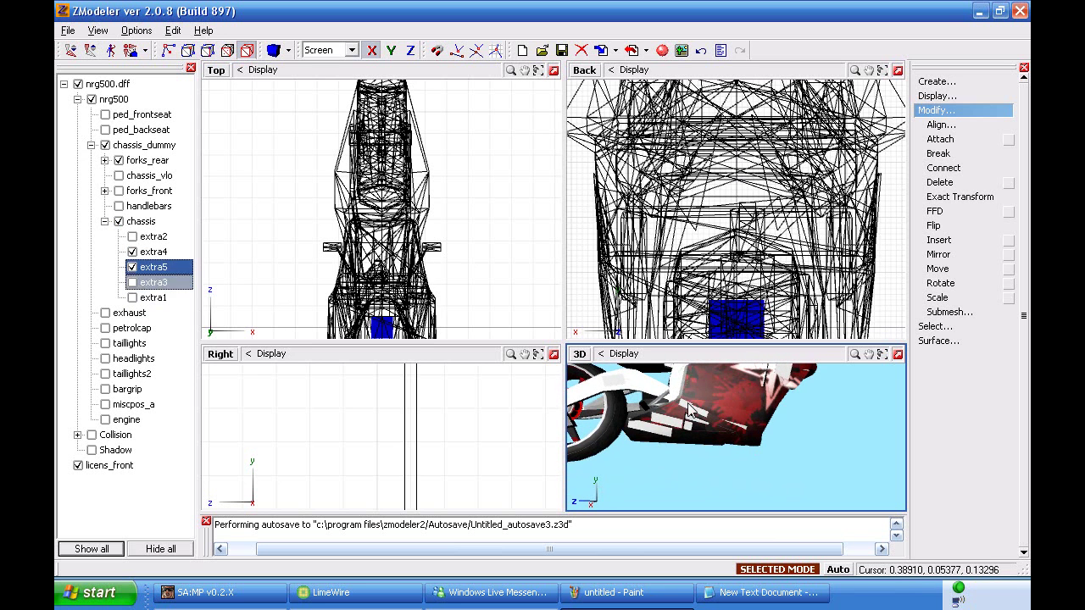
pyautogui.click(133, 267)
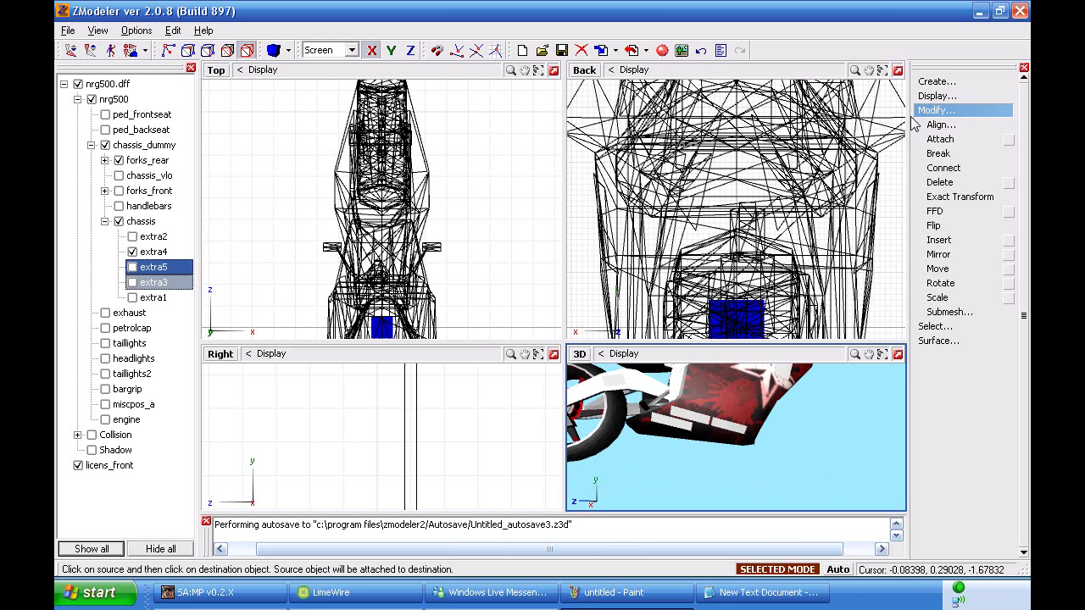
# Move extra4 out of the chassis hierarchy to the top level of the object tree.
pyautogui.click(278, 52)
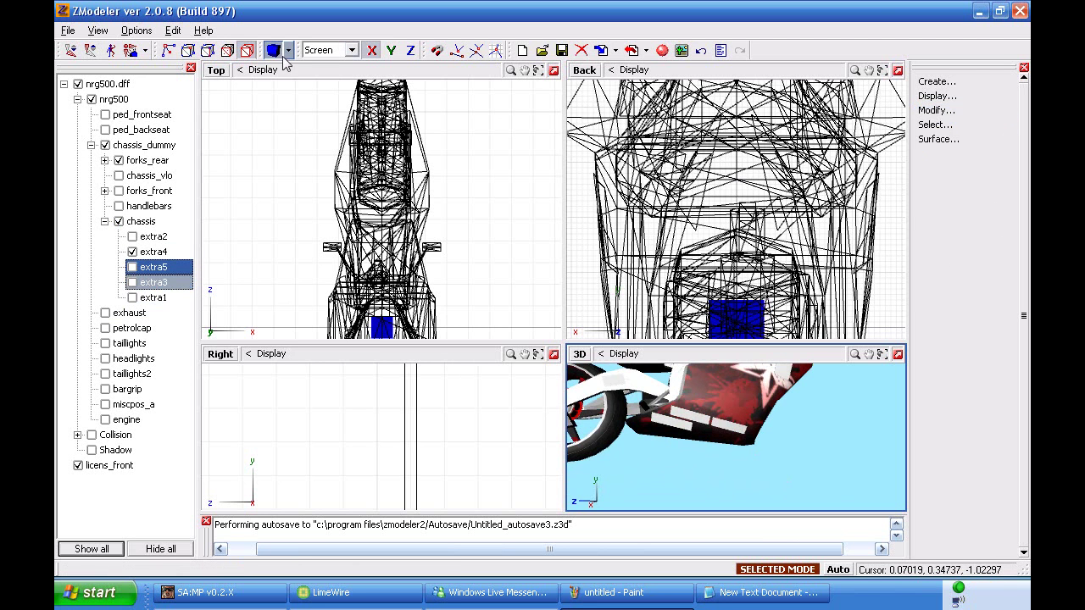
pyautogui.scroll(-5, 517, 249)
pyautogui.moveTo(153, 252); pyautogui.dragTo(145, 474)
# Hide chassis, forks_rear and licens_front so that only the extra4 fairing remains displayed.
pyautogui.click(118, 222)
pyautogui.click(118, 162)
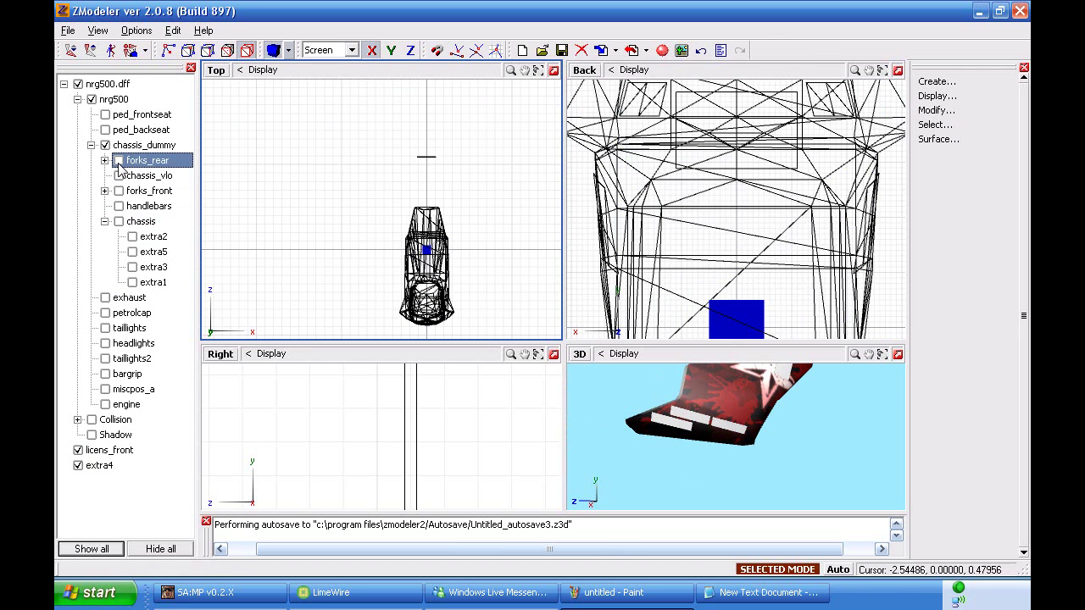
pyautogui.keyDown('ctrl'); pyautogui.click(140, 222); pyautogui.keyUp('ctrl')
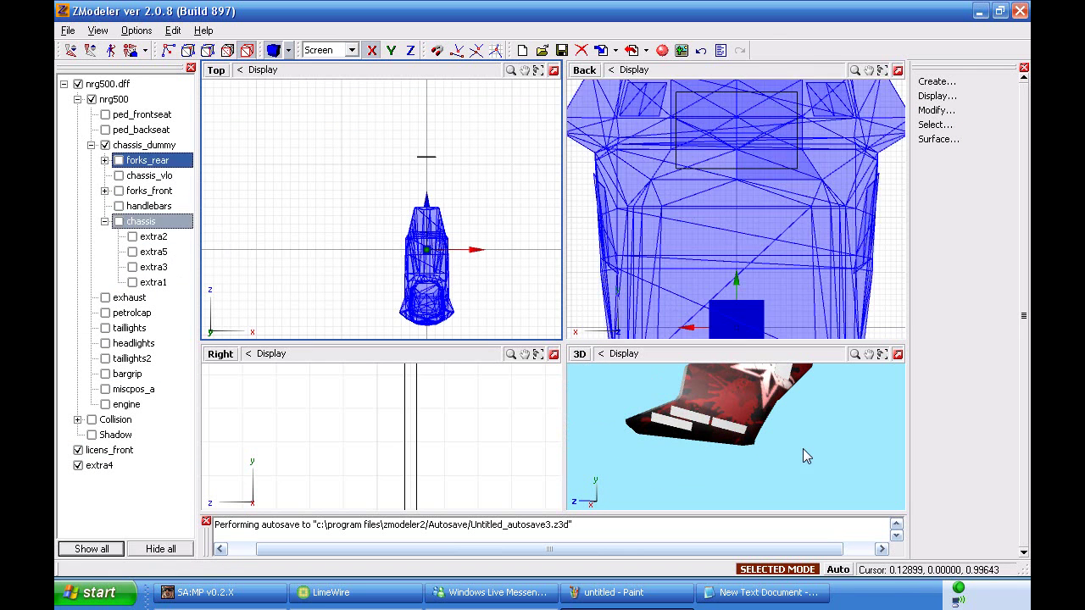
pyautogui.click(78, 451)
pyautogui.moveTo(727, 432); pyautogui.dragTo(750, 430, button='middle')
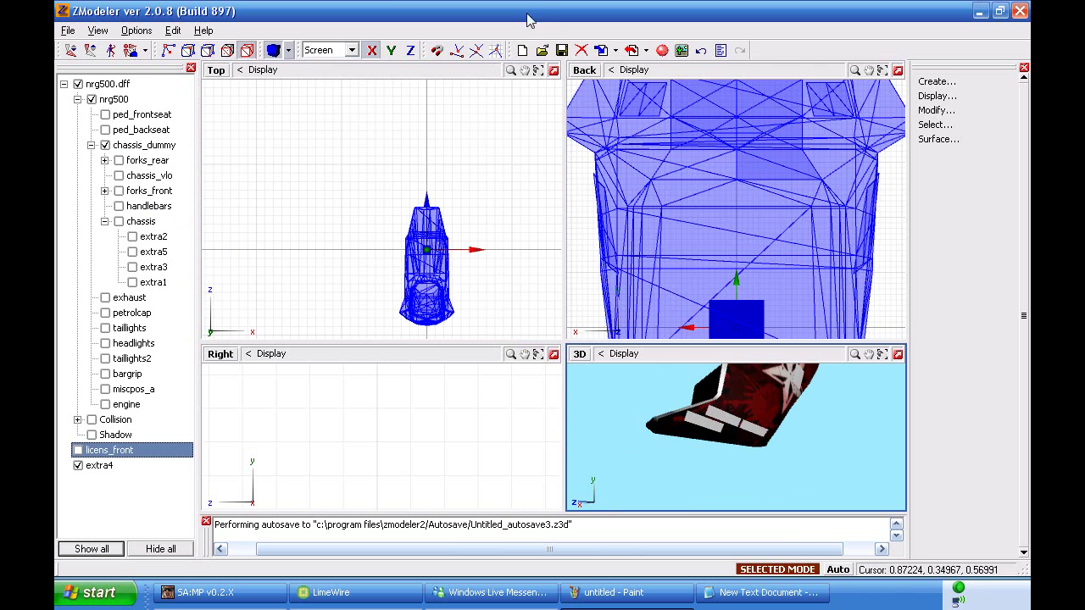
# Turn off selected mode and activate the Box primitive, with the extra4 fairing enlarged in the Top view.
pyautogui.click(488, 252)
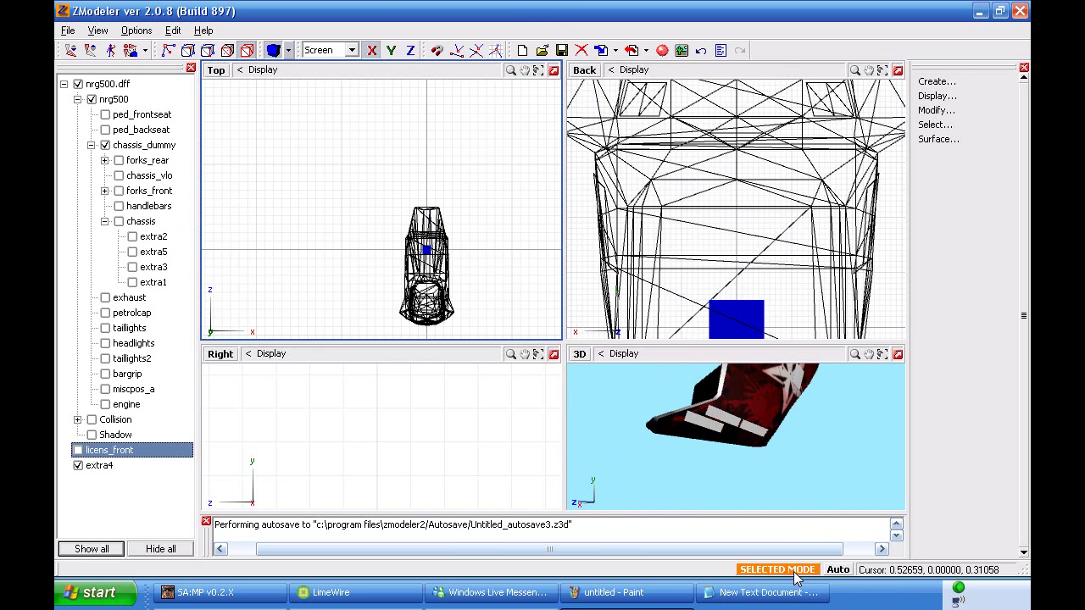
pyautogui.click(288, 51)
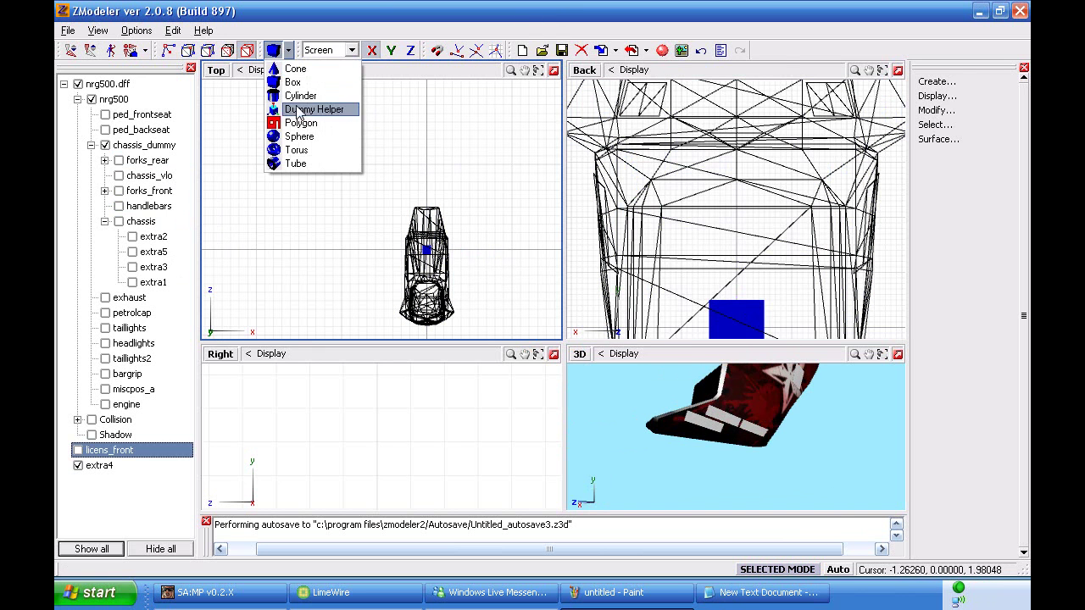
pyautogui.click(288, 89)
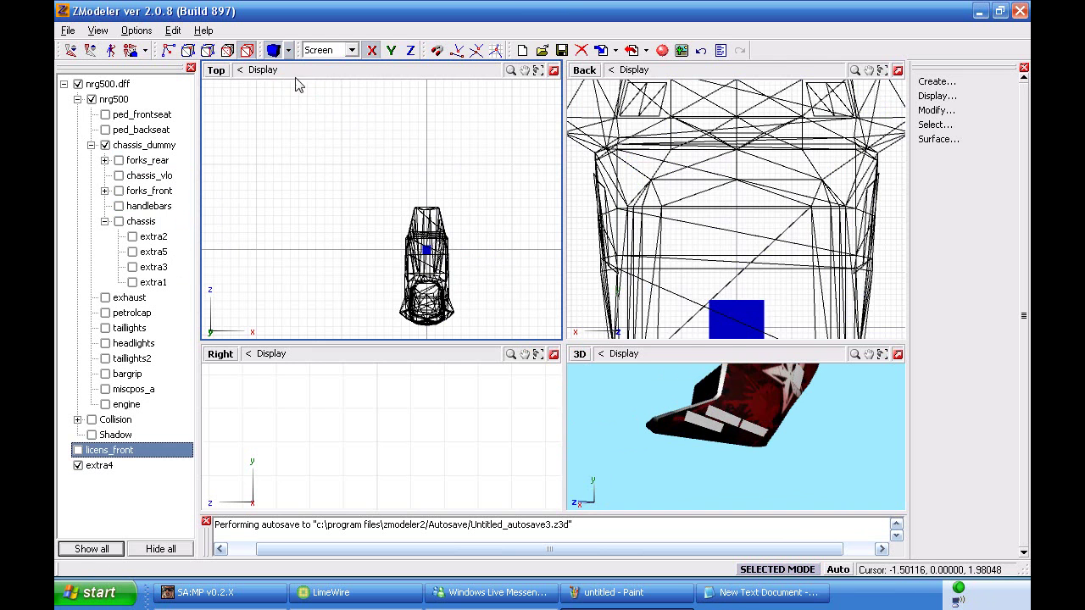
pyautogui.scroll(4, 451, 246)
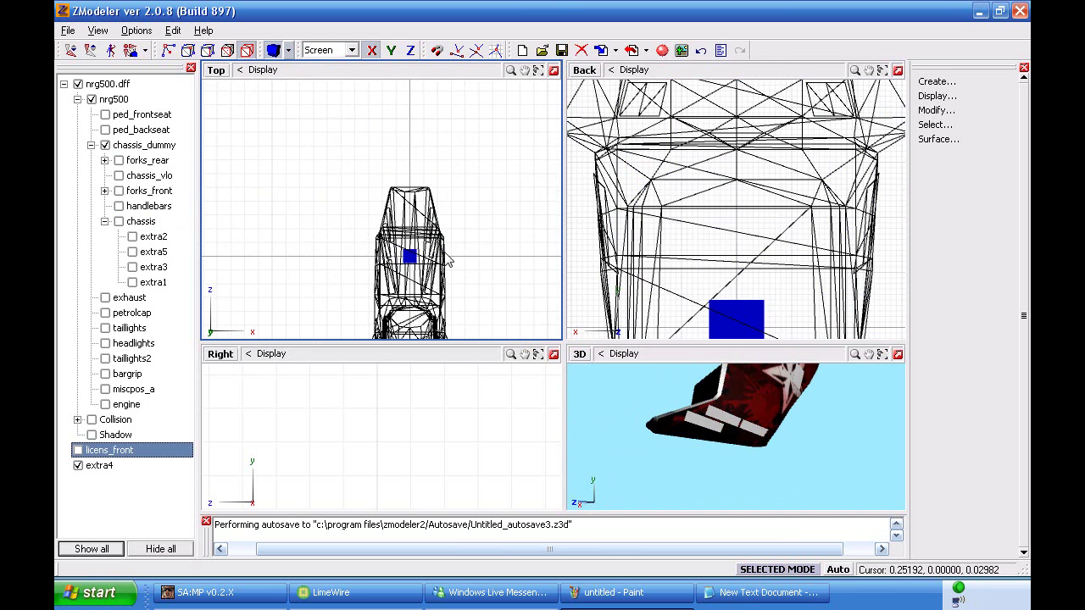
pyautogui.moveTo(719, 405)
pyautogui.mouseDown(button='middle')
pyautogui.moveTo(724, 415)
pyautogui.moveTo(754, 410)
pyautogui.moveTo(704, 412)
pyautogui.mouseUp(button='middle')
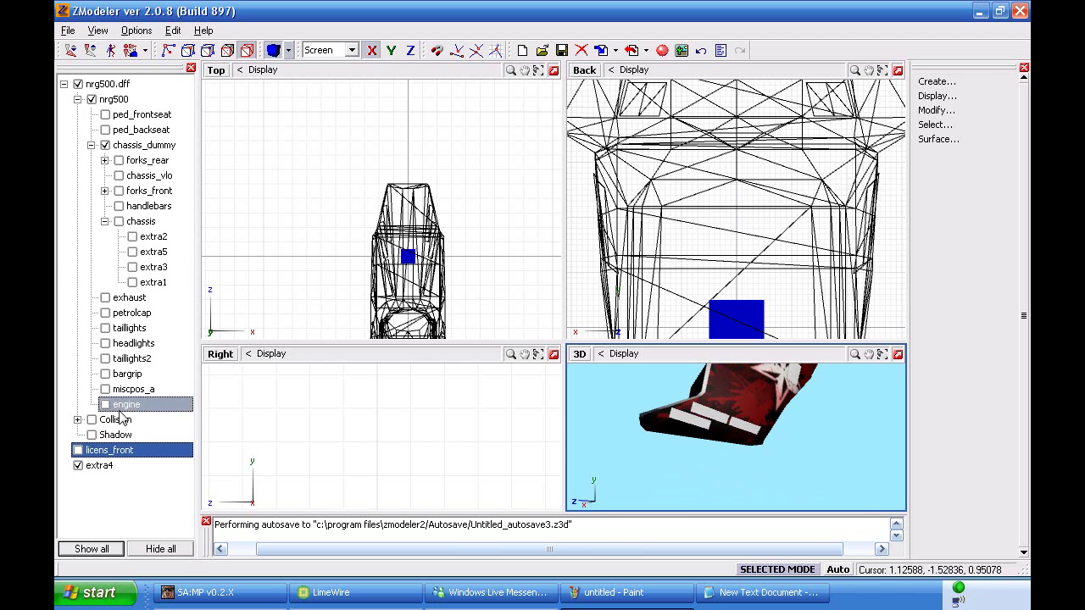
# Briefly display the chassis and extra5 to compare their position with extra4, and hide both again.
pyautogui.click(119, 221)
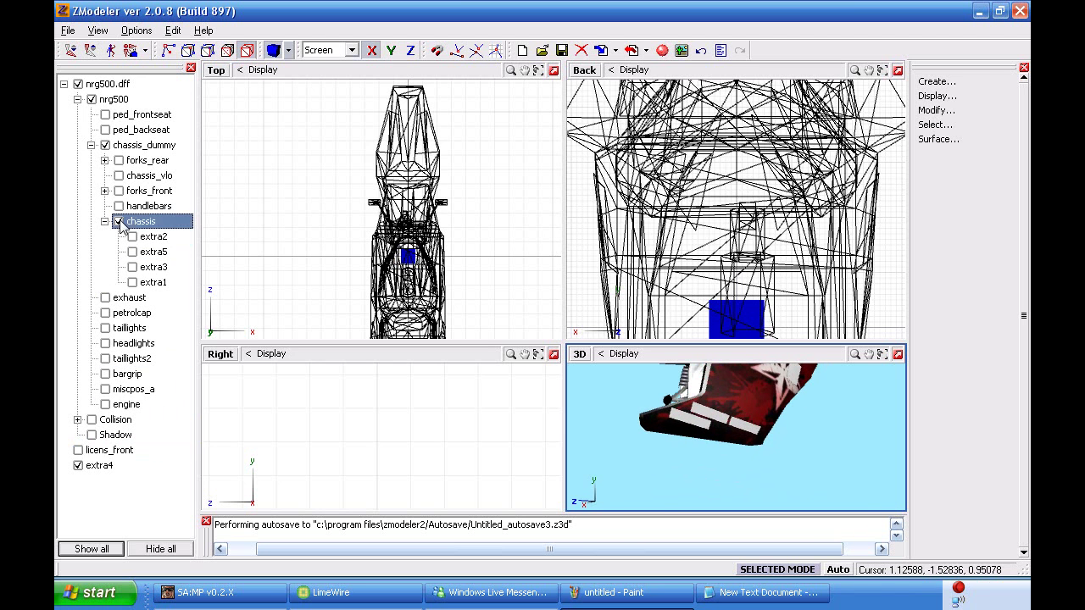
pyautogui.click(132, 251)
pyautogui.click(132, 251)
pyautogui.click(119, 222)
# Draw a box about 0.092 by 0.029 by 0.058 at the narrow end of extra4 in the Top view.
pyautogui.click(418, 219)
pyautogui.scroll(5, 411, 210)
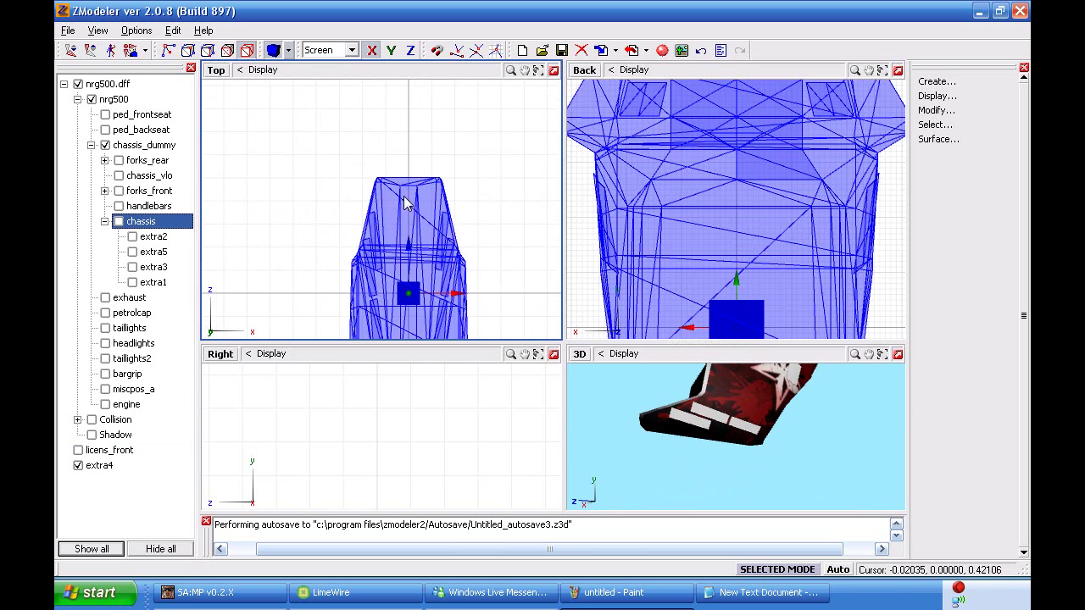
pyautogui.scroll(1, 396, 198)
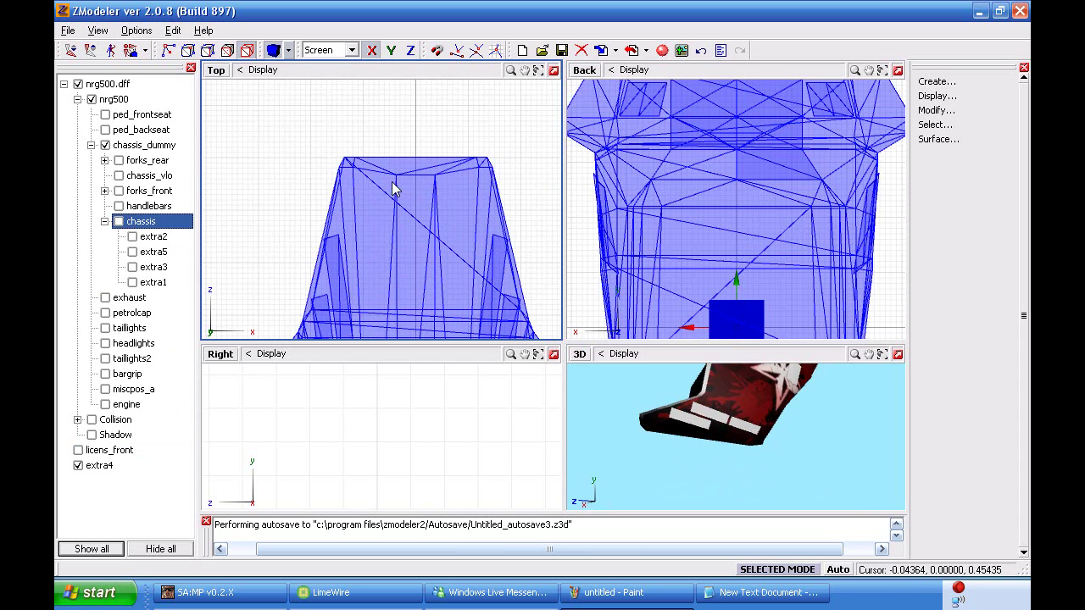
pyautogui.click(455, 232)
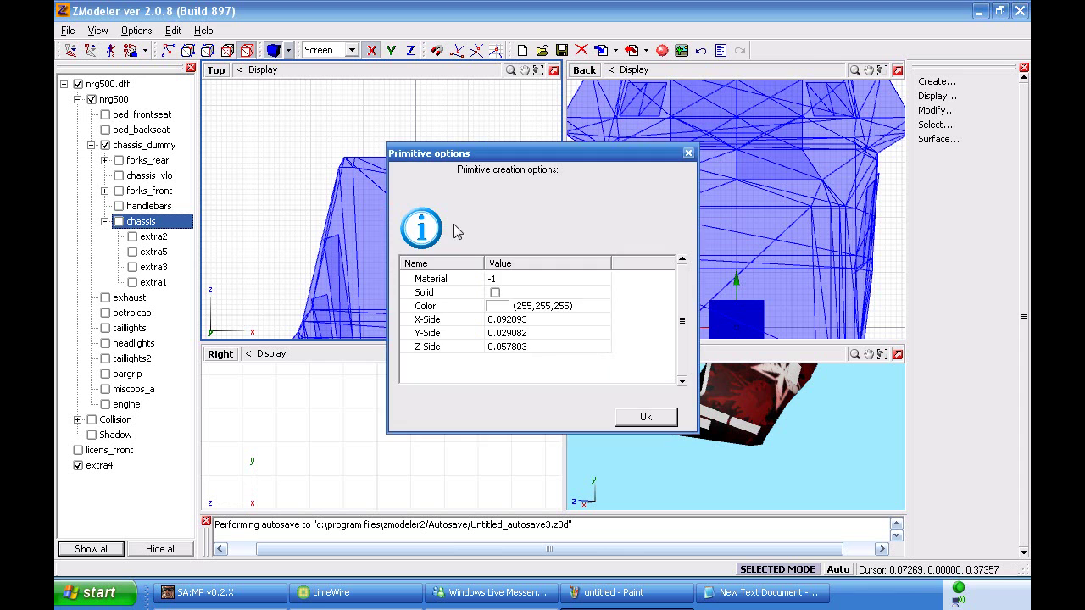
pyautogui.click(661, 419)
pyautogui.moveTo(655, 381); pyautogui.dragTo(638, 412, button='middle')
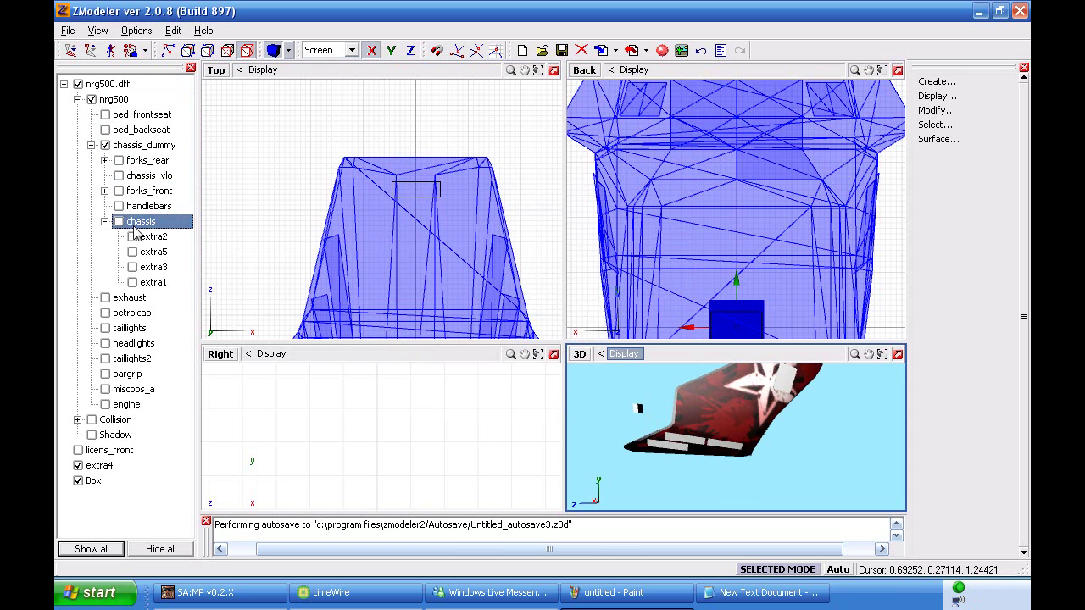
# Hide extra4, select all vertices of the new box with Quadr selection, and turn on selected mode.
pyautogui.click(80, 467)
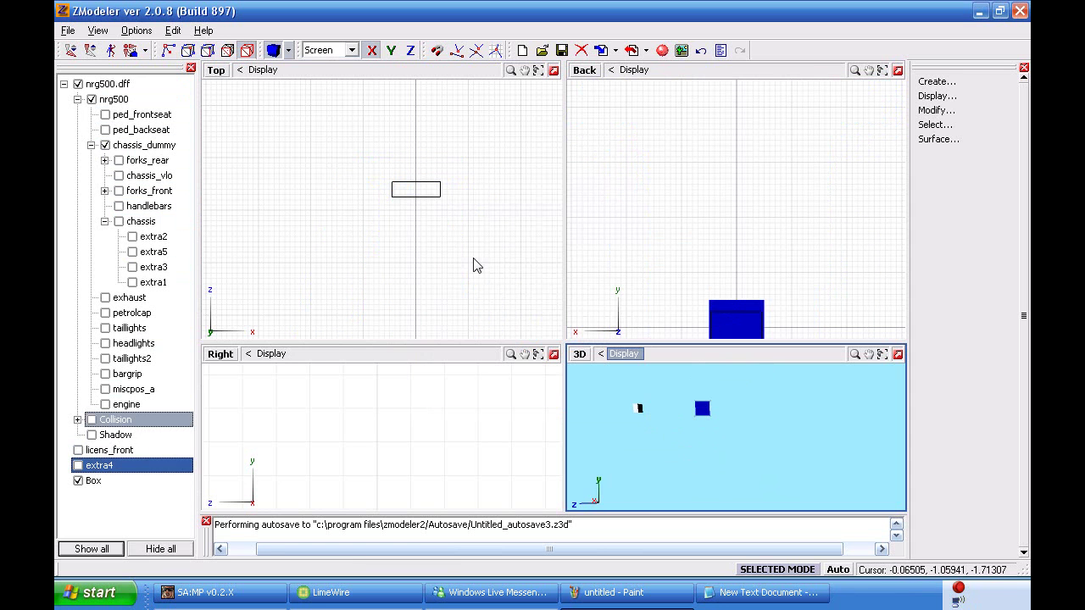
pyautogui.click(935, 124)
pyautogui.click(939, 225)
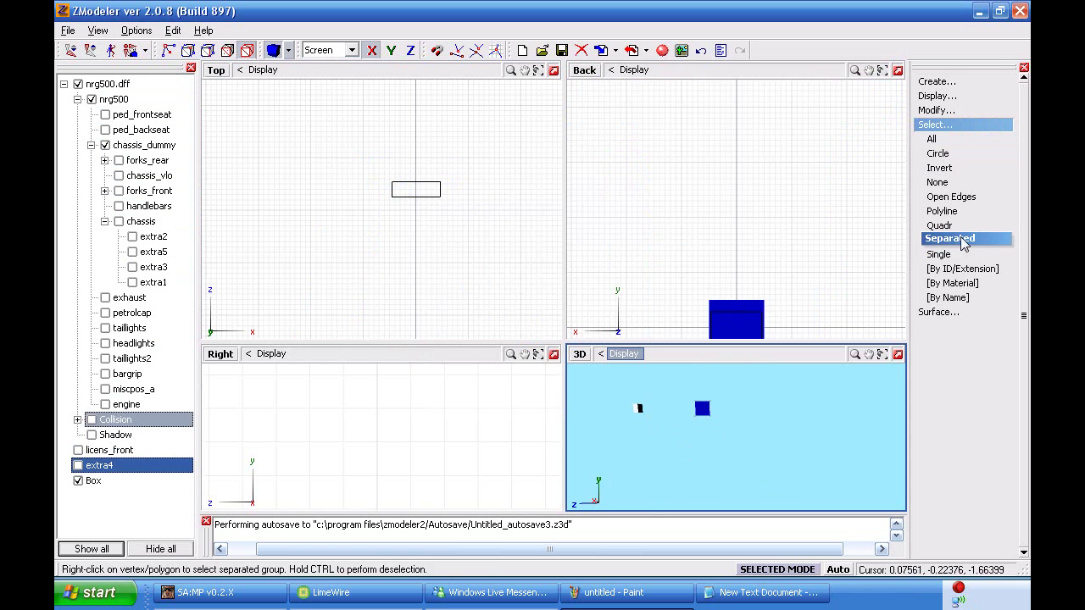
pyautogui.click(187, 50)
pyautogui.moveTo(472, 226); pyautogui.dragTo(309, 139, button='right')
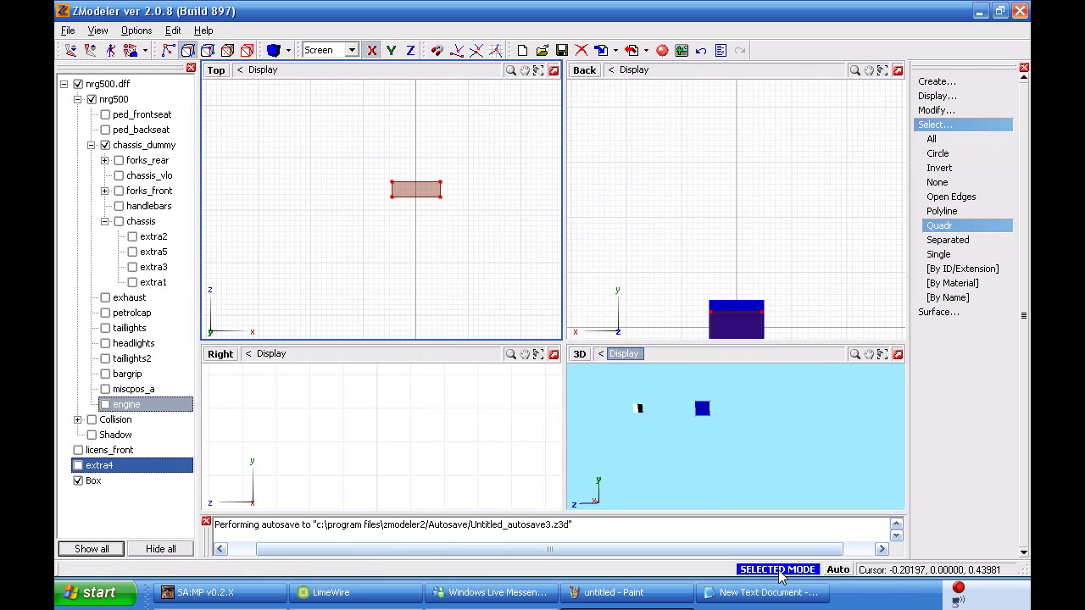
pyautogui.press('space')
# Redisplay extra4 and move the box slightly sideways in the Top view to centre it on the fairing's narrow end.
pyautogui.click(79, 467)
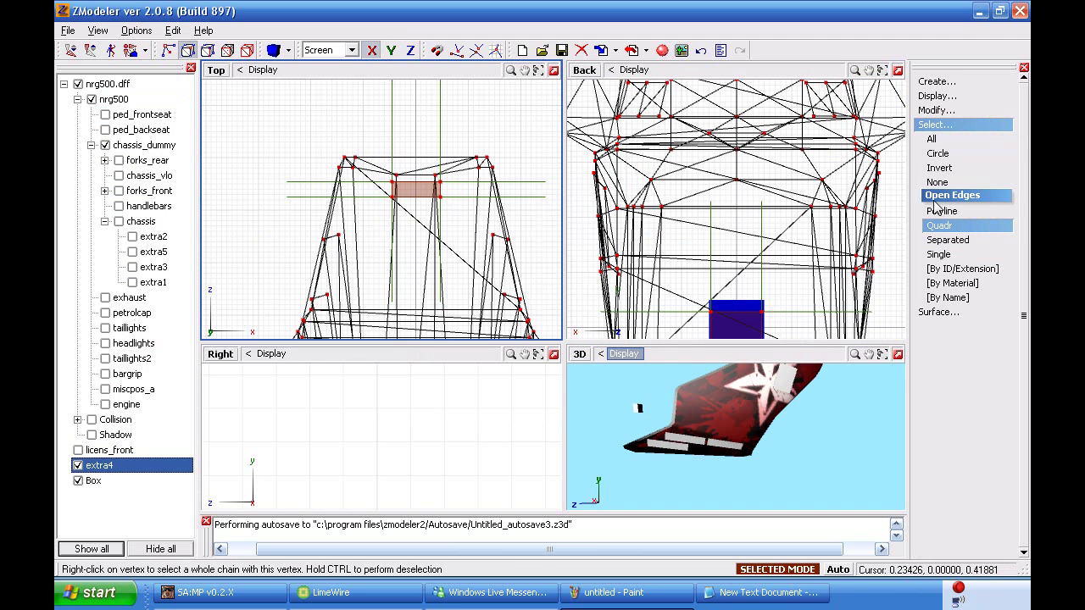
pyautogui.click(936, 111)
pyautogui.click(939, 268)
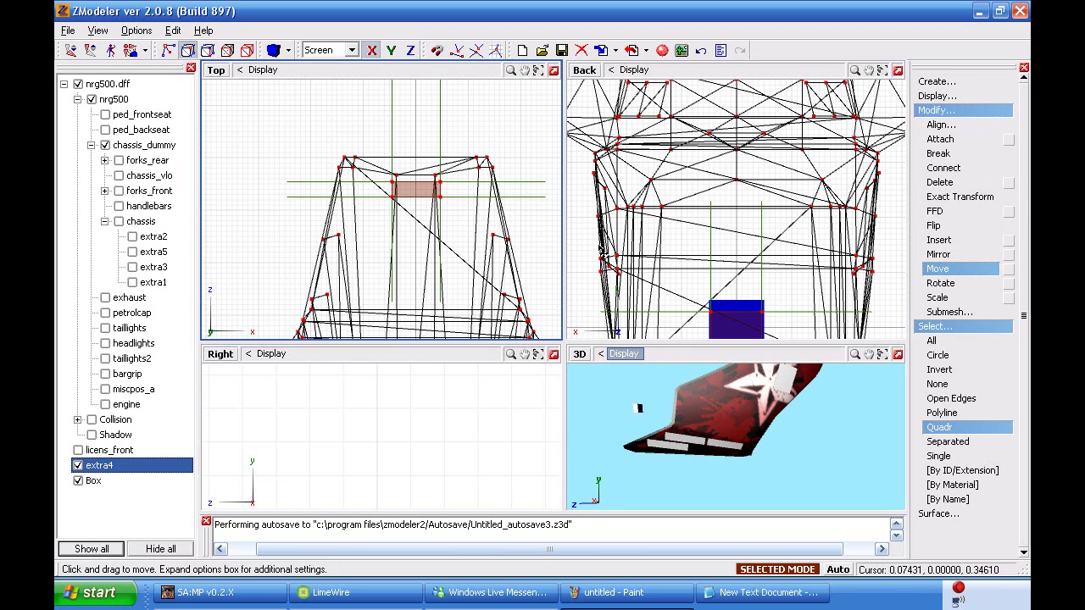
pyautogui.scroll(6, 415, 215)
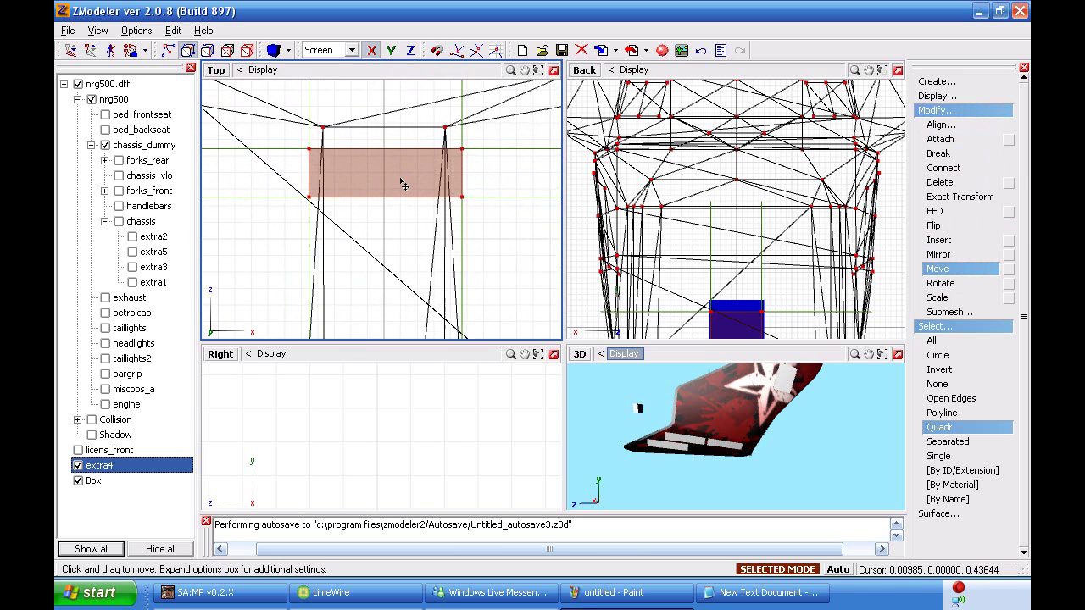
pyautogui.moveTo(403, 185); pyautogui.dragTo(401, 185)
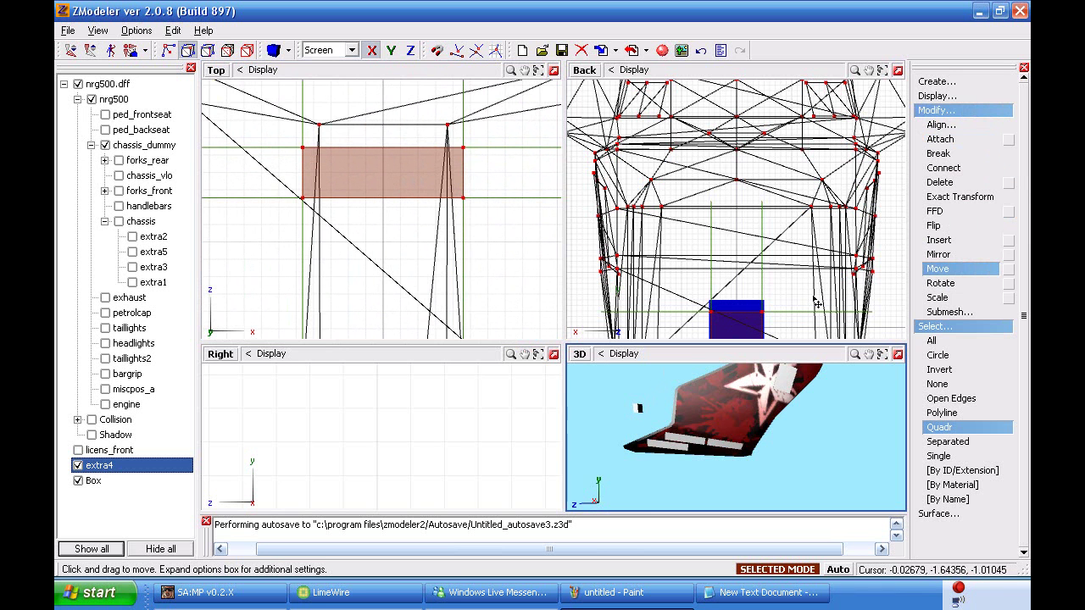
# Move the box down along the Y axis in the Back view to the bottom tip of the fairing.
pyautogui.scroll(-5, 731, 191)
pyautogui.scroll(-2, 731, 191)
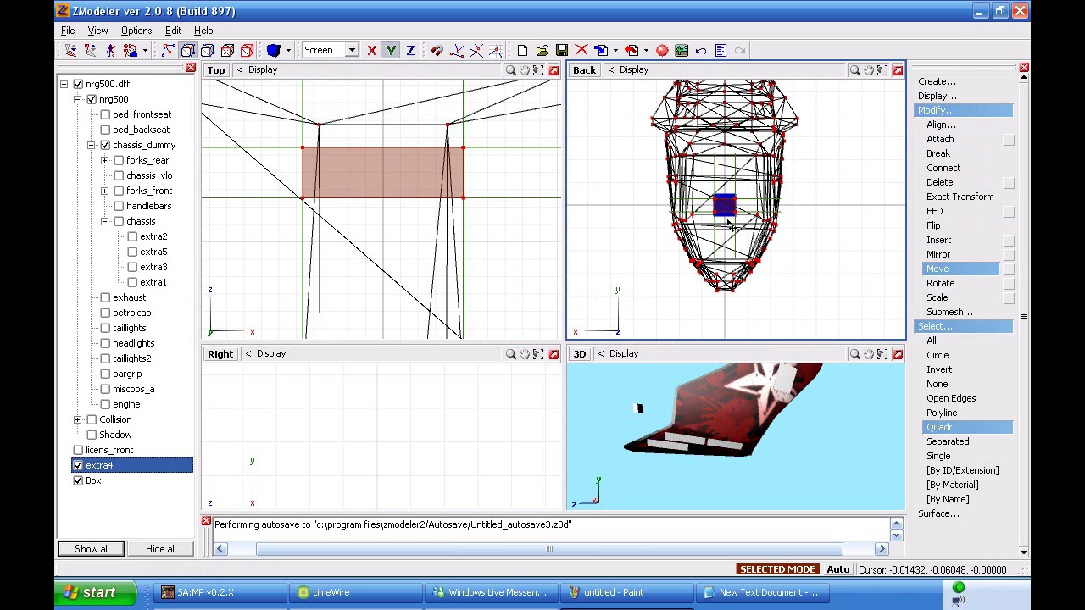
pyautogui.moveTo(734, 227); pyautogui.dragTo(728, 290)
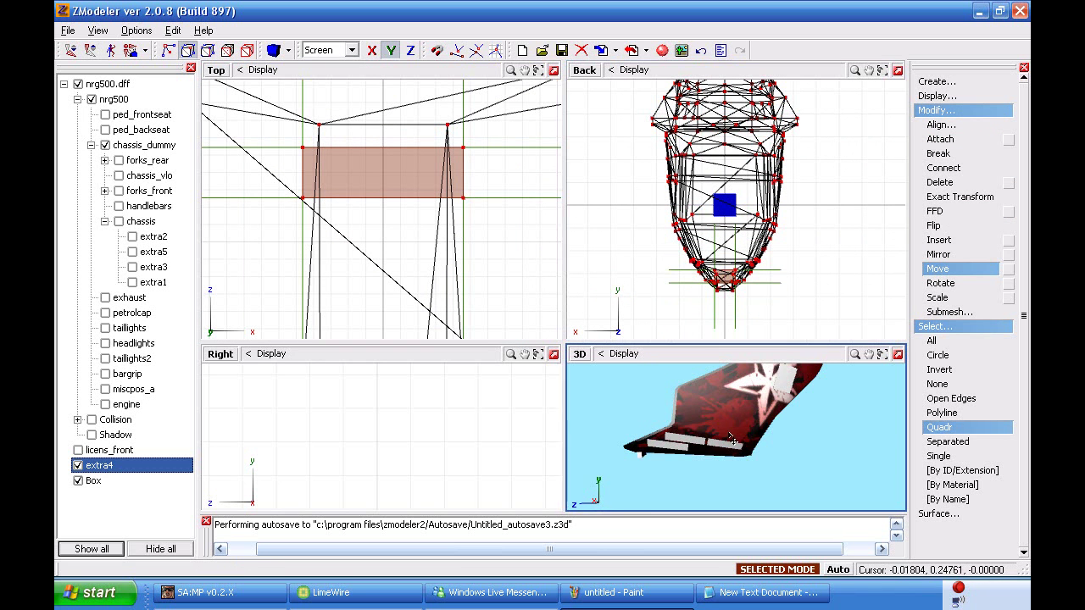
pyautogui.moveTo(713, 430); pyautogui.dragTo(719, 454, button='middle')
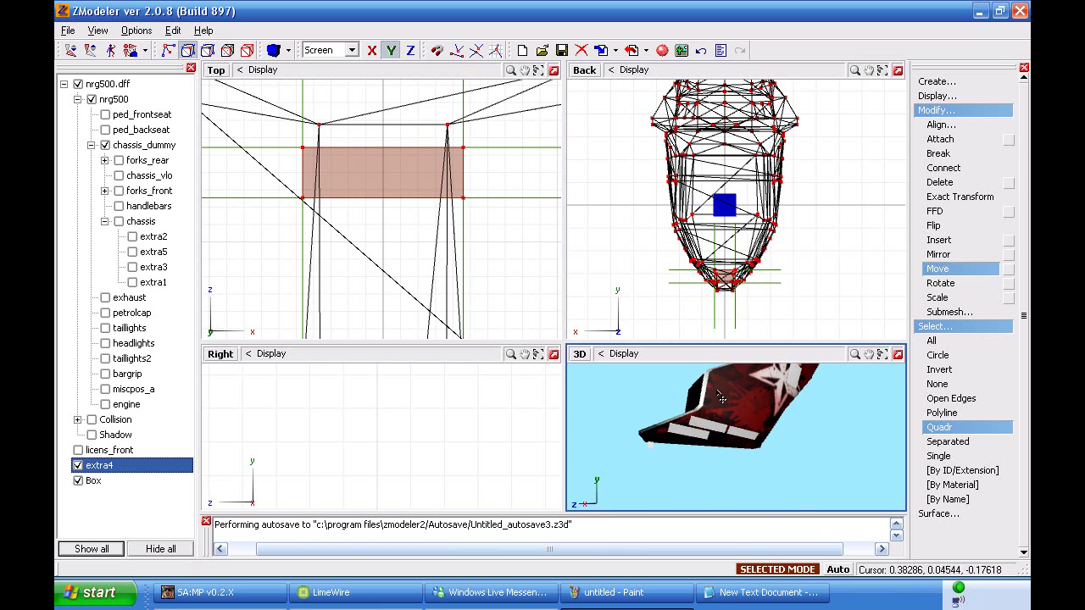
pyautogui.moveTo(720, 396); pyautogui.dragTo(727, 365, button='middle')
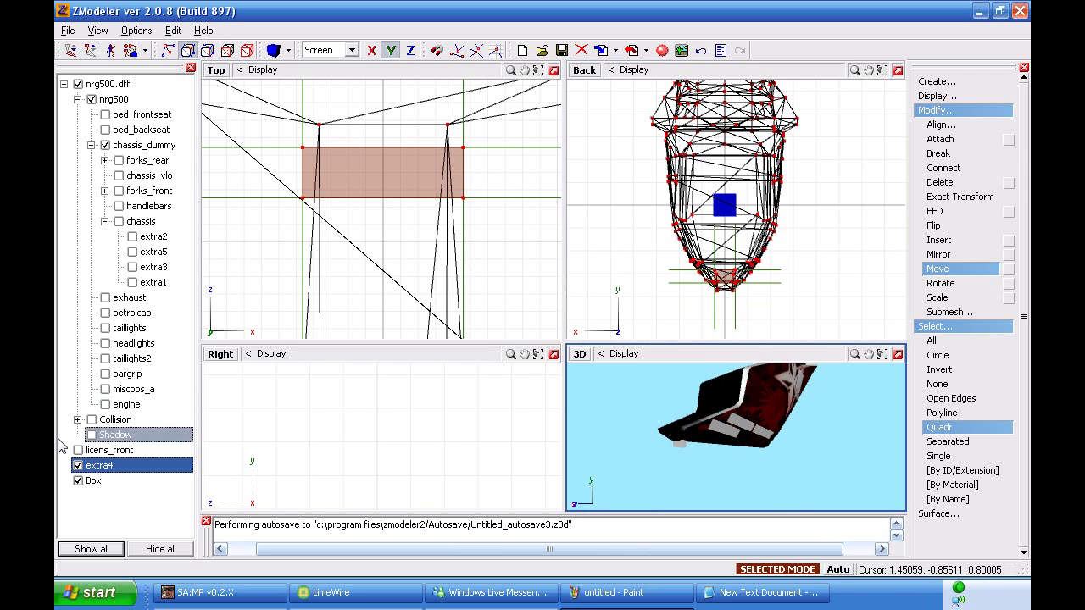
# Show the chassis and extra5 and hide extra4 as the reference for the box.
pyautogui.click(133, 251)
pyautogui.click(119, 222)
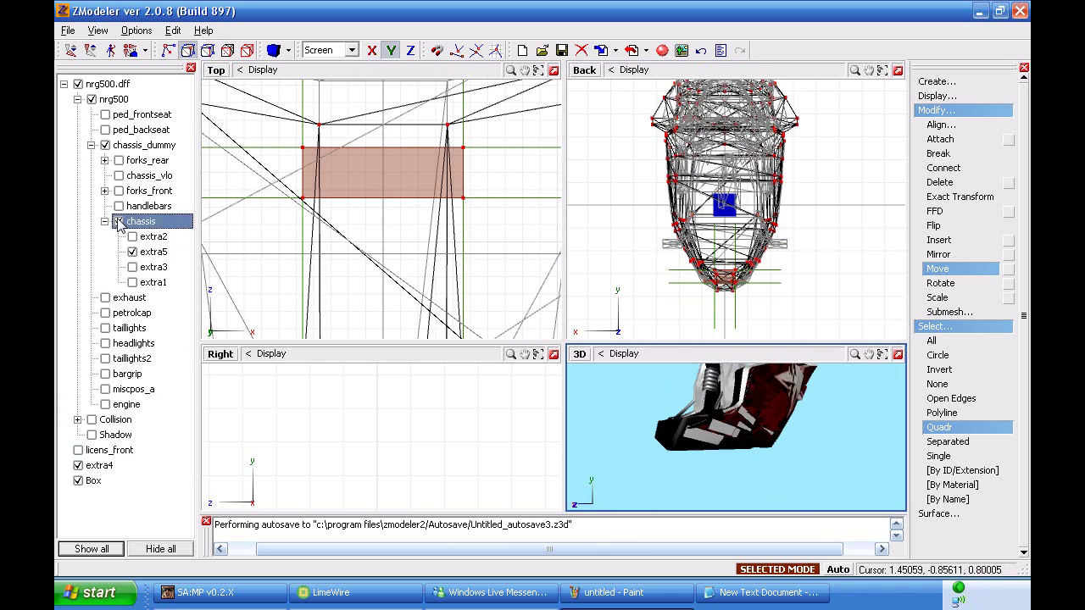
pyautogui.click(78, 466)
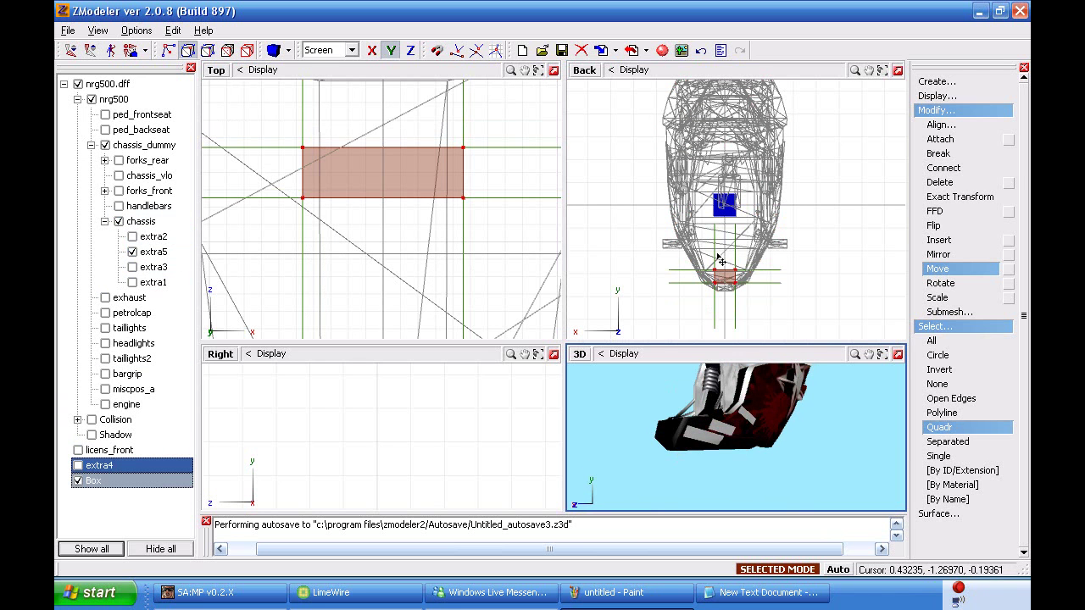
# Stretch the box downward in the Back view by moving its lower vertices below the extra5 fairing's tip.
pyautogui.click(692, 256)
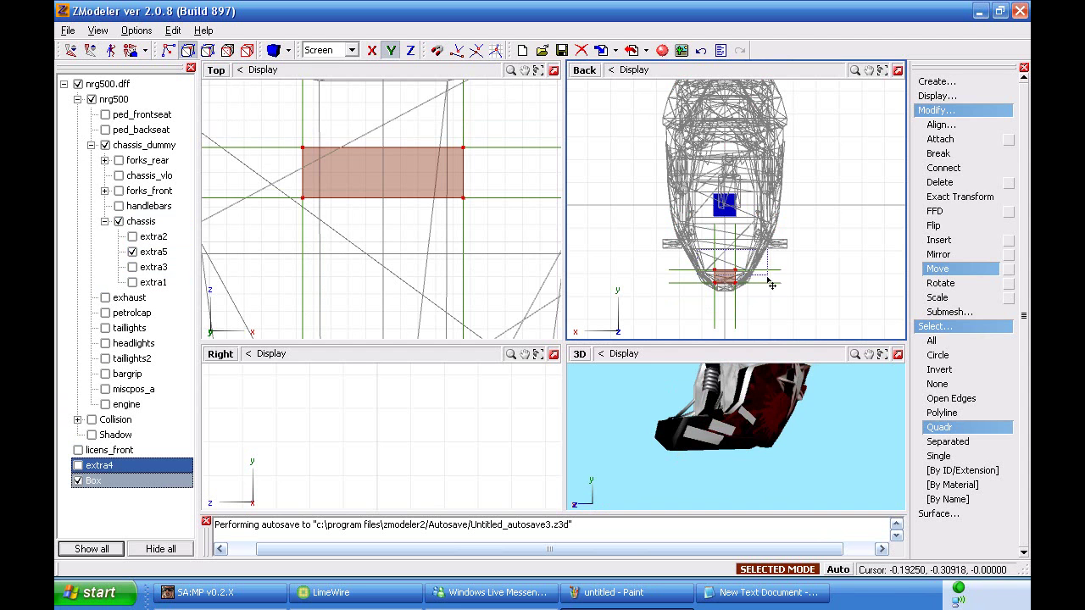
pyautogui.moveTo(776, 286); pyautogui.dragTo(777, 287)
pyautogui.scroll(5, 752, 289)
pyautogui.moveTo(727, 247); pyautogui.dragTo(726, 268)
pyautogui.moveTo(715, 458); pyautogui.dragTo(645, 439, button='middle')
pyautogui.click(724, 282)
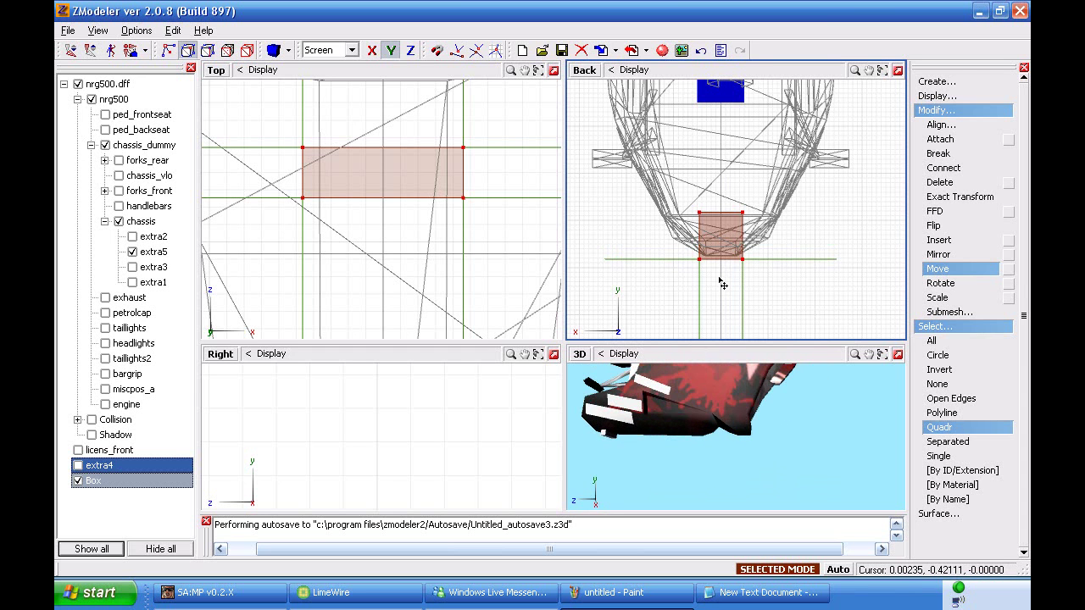
# Clear the vertex selection on the box in the Back view.
pyautogui.moveTo(705, 437); pyautogui.dragTo(733, 456, button='middle')
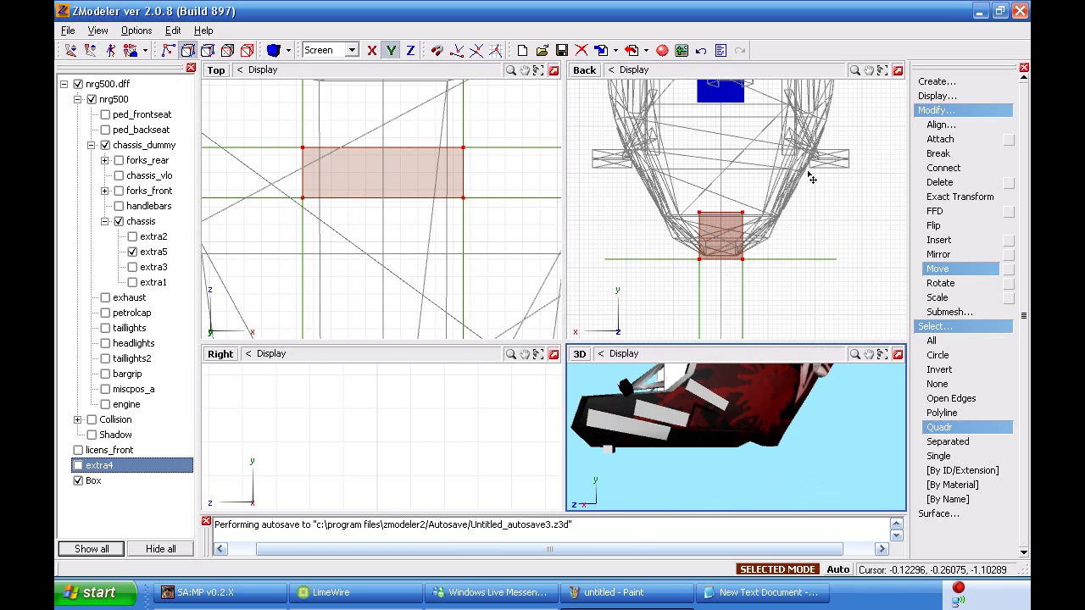
pyautogui.click(839, 159)
pyautogui.moveTo(725, 231); pyautogui.dragTo(777, 292)
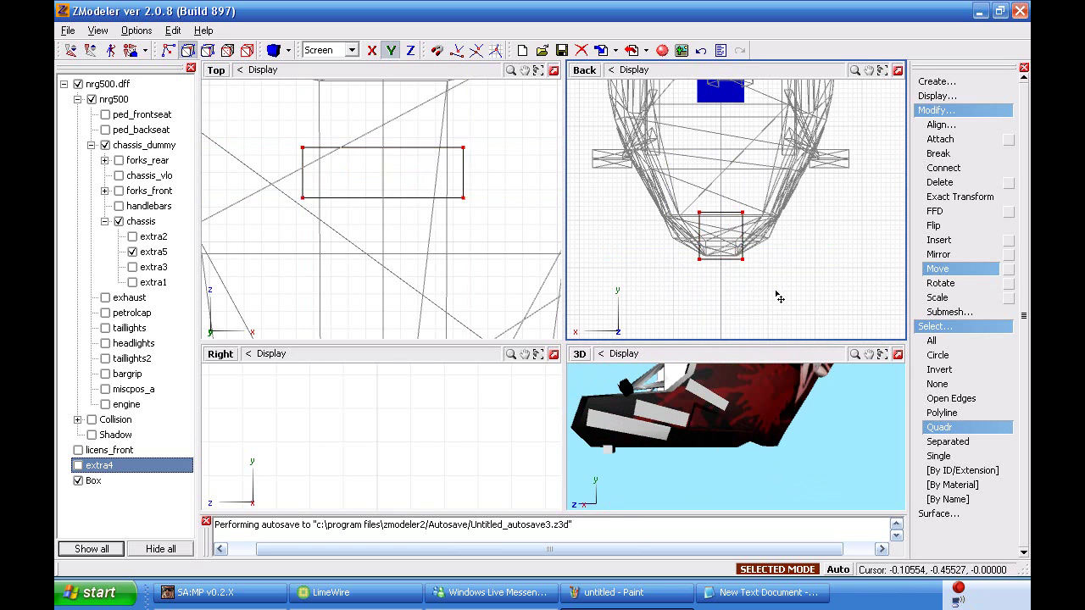
# Hide the chassis and extra5 and redisplay extra4 together with the box.
pyautogui.click(136, 252)
pyautogui.click(680, 451)
pyautogui.moveTo(680, 451); pyautogui.dragTo(624, 441, button='middle')
pyautogui.click(119, 222)
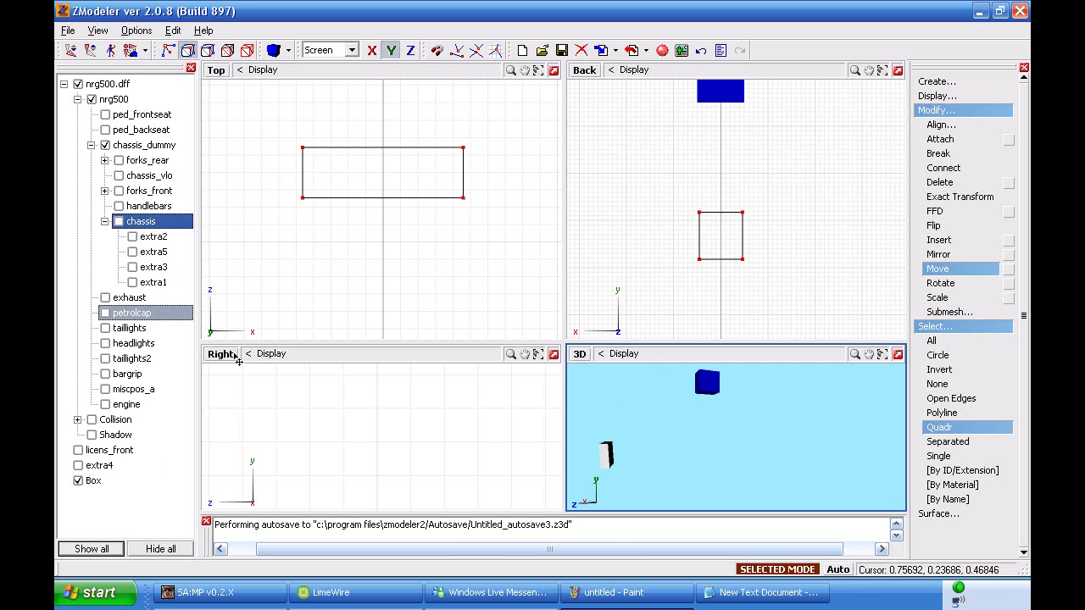
pyautogui.click(78, 466)
pyautogui.moveTo(720, 411); pyautogui.dragTo(694, 414, button='middle')
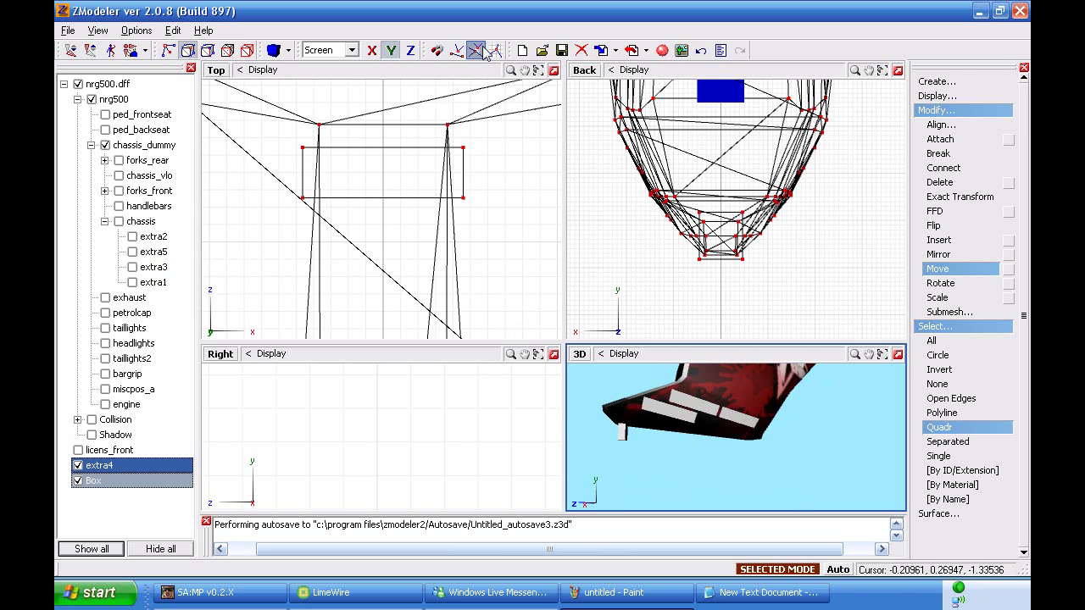
# Create a sphere with a radius of about 0.051, centred on the box in the Top view.
pyautogui.click(290, 51)
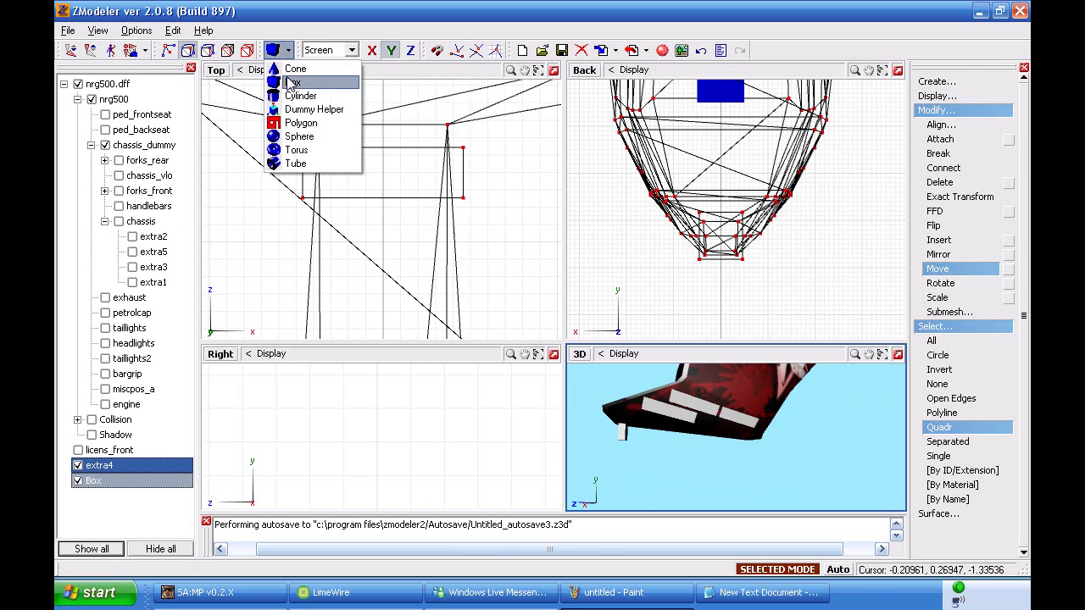
pyautogui.click(280, 139)
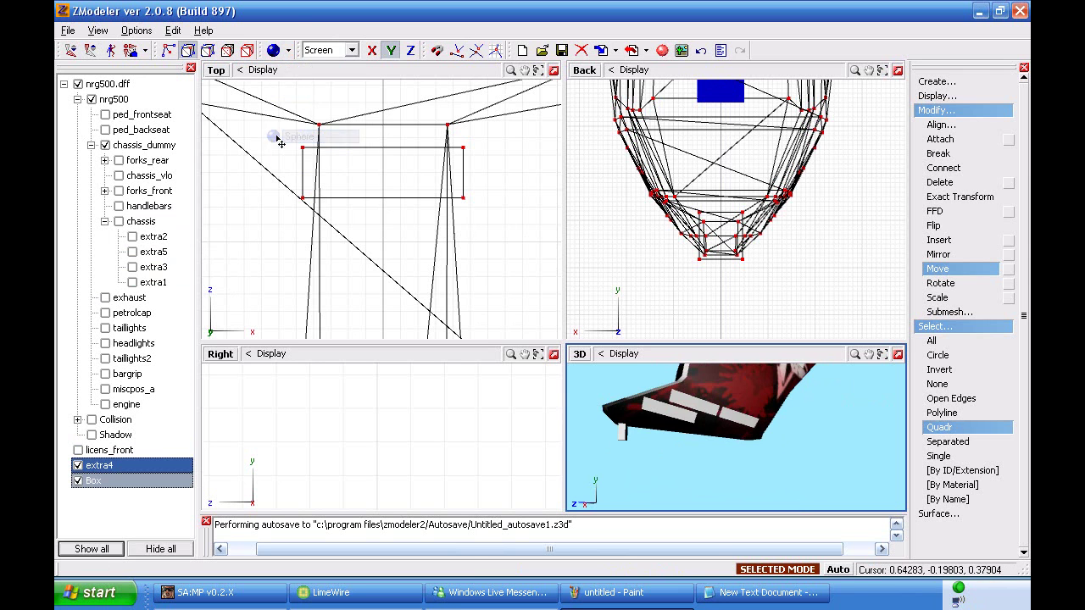
pyautogui.click(272, 53)
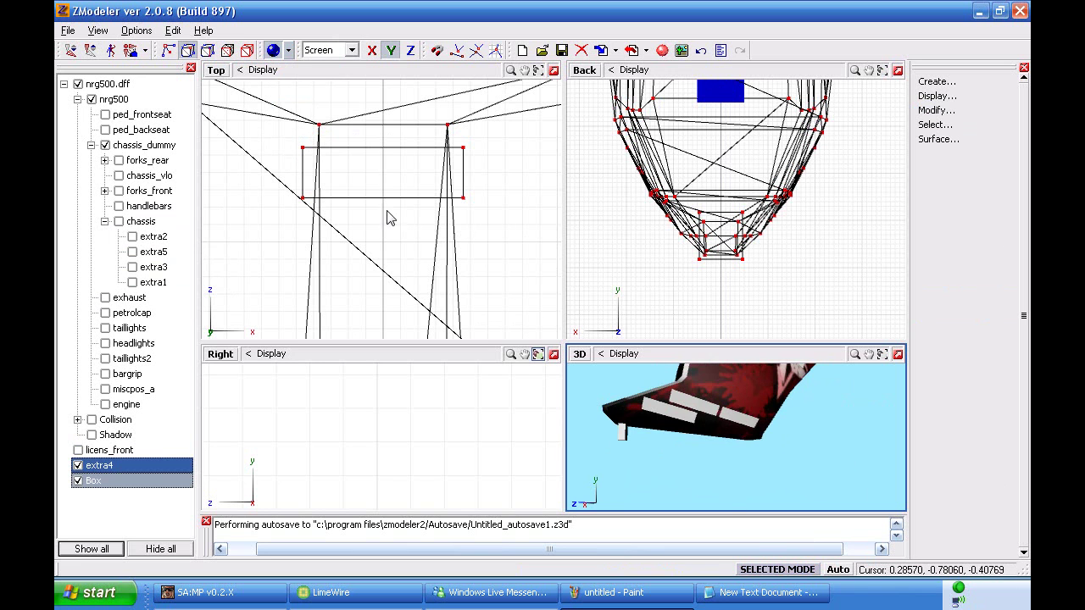
pyautogui.click(316, 165)
pyautogui.click(247, 50)
pyautogui.click(307, 161)
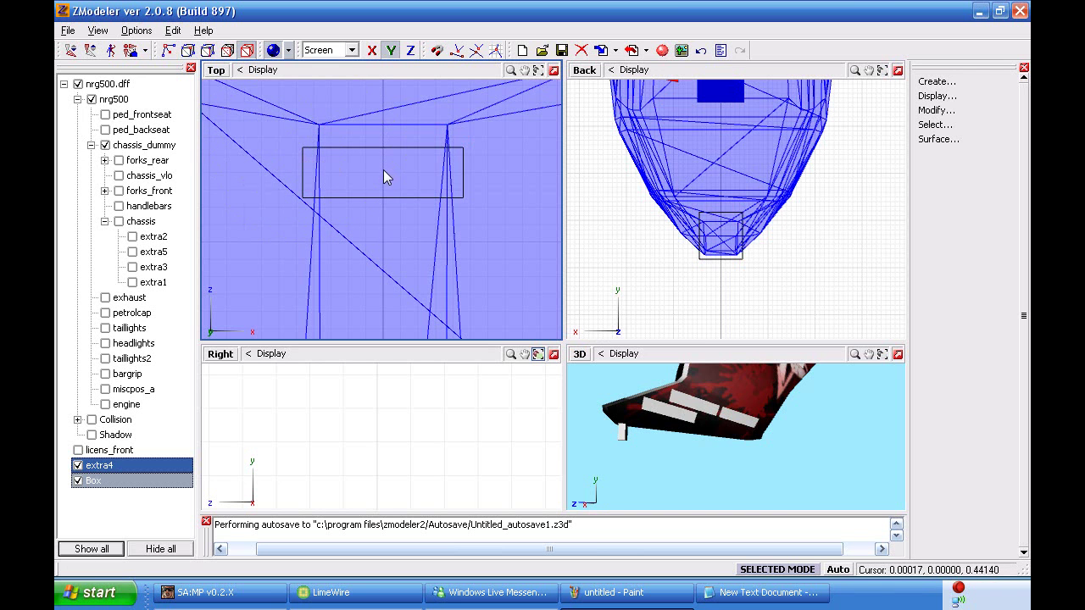
pyautogui.moveTo(383, 172); pyautogui.dragTo(424, 98)
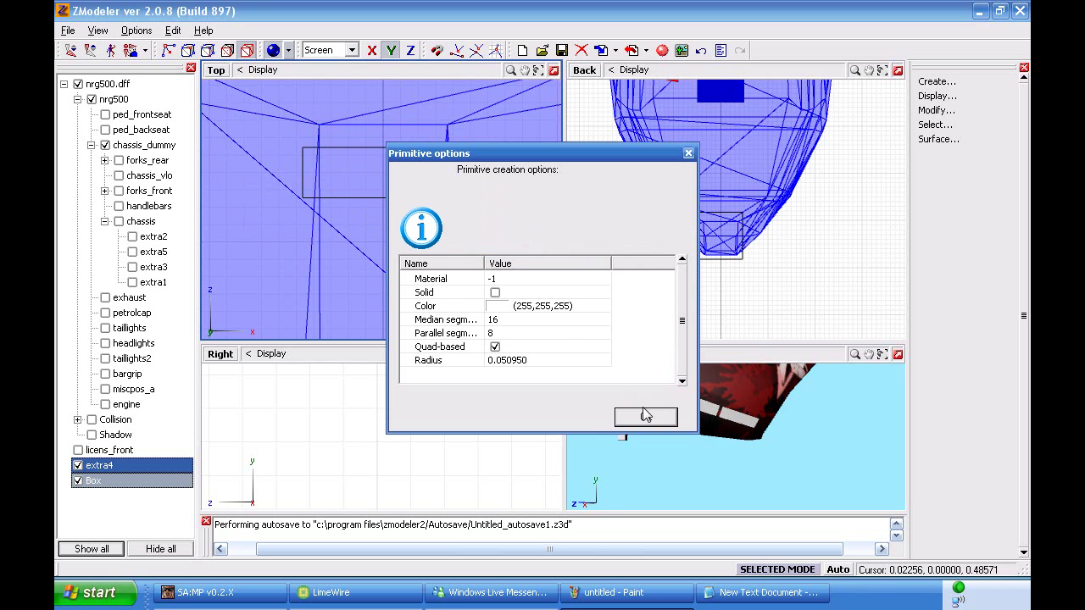
pyautogui.click(670, 421)
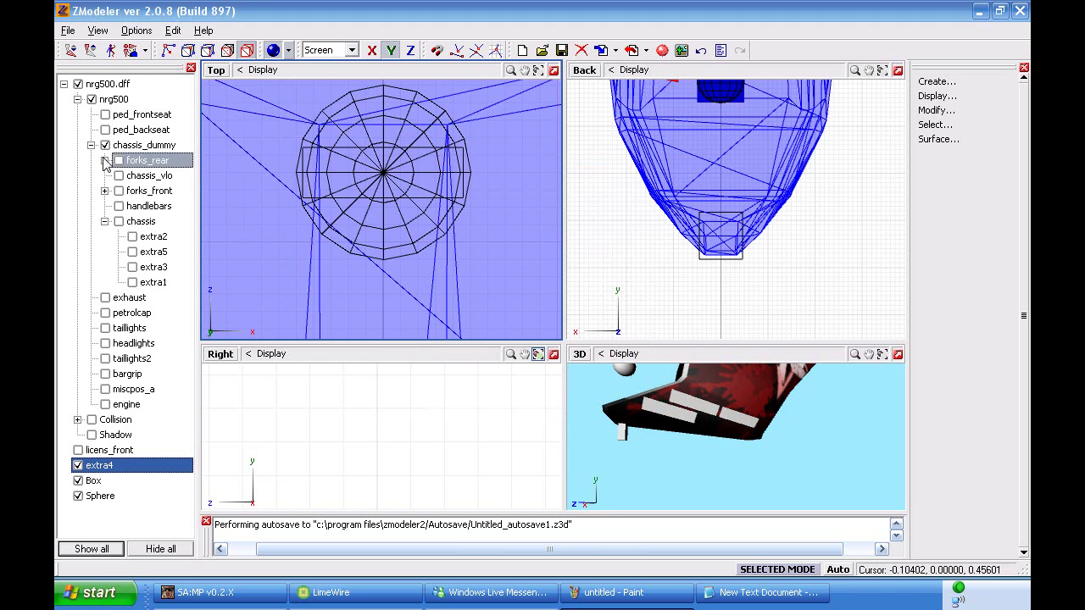
# Hide extra4 and move the sphere down along the Y axis in the Back view onto the box's lower end.
pyautogui.click(78, 466)
pyautogui.click(936, 110)
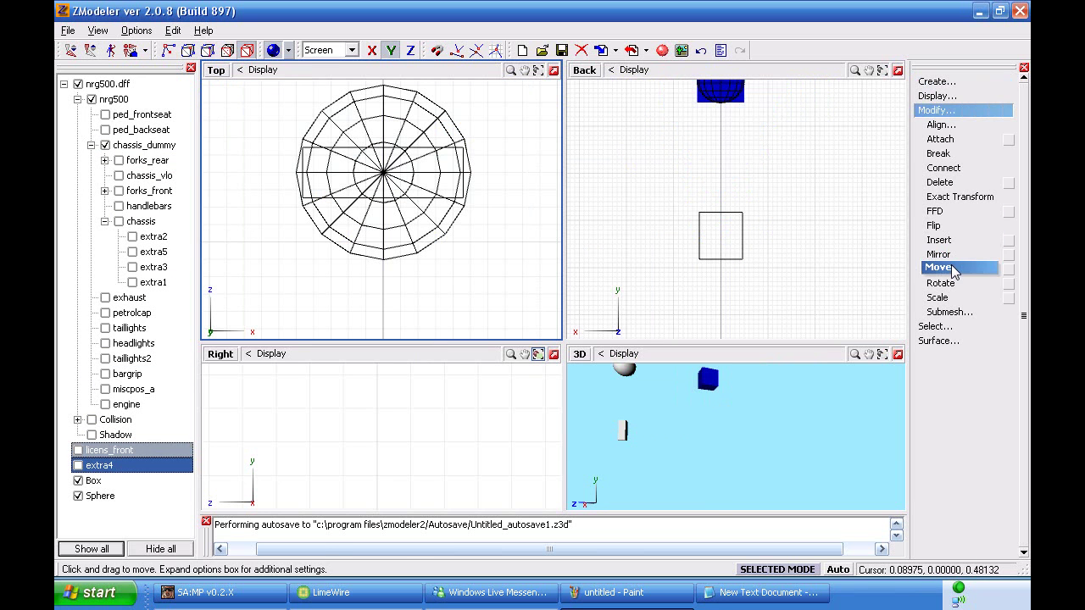
pyautogui.click(953, 272)
pyautogui.click(386, 181)
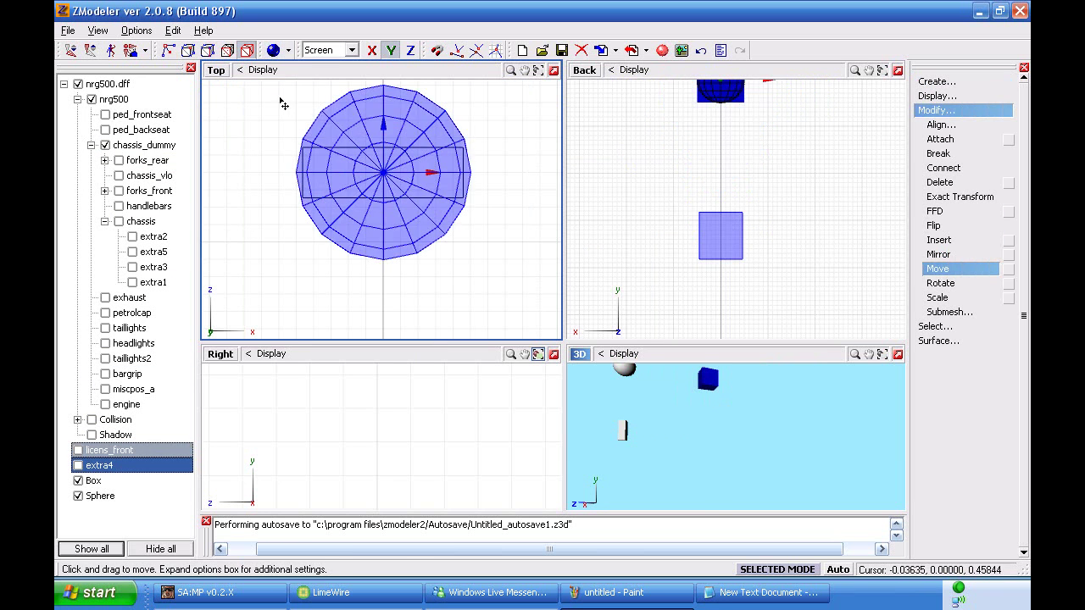
pyautogui.click(742, 568)
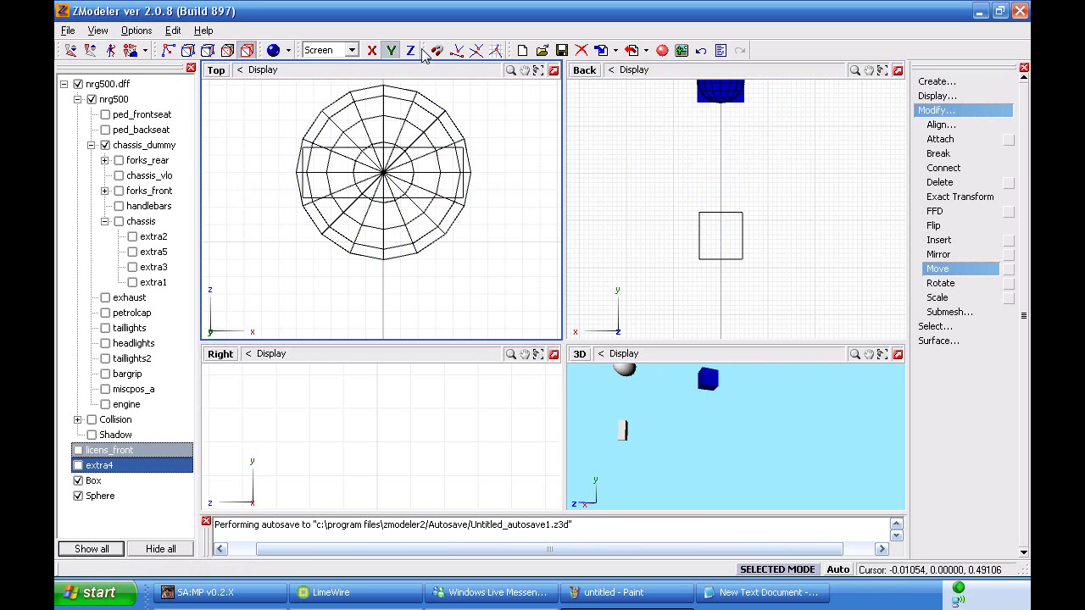
pyautogui.click(410, 50)
pyautogui.moveTo(410, 140); pyautogui.dragTo(434, 549)
pyautogui.click(390, 51)
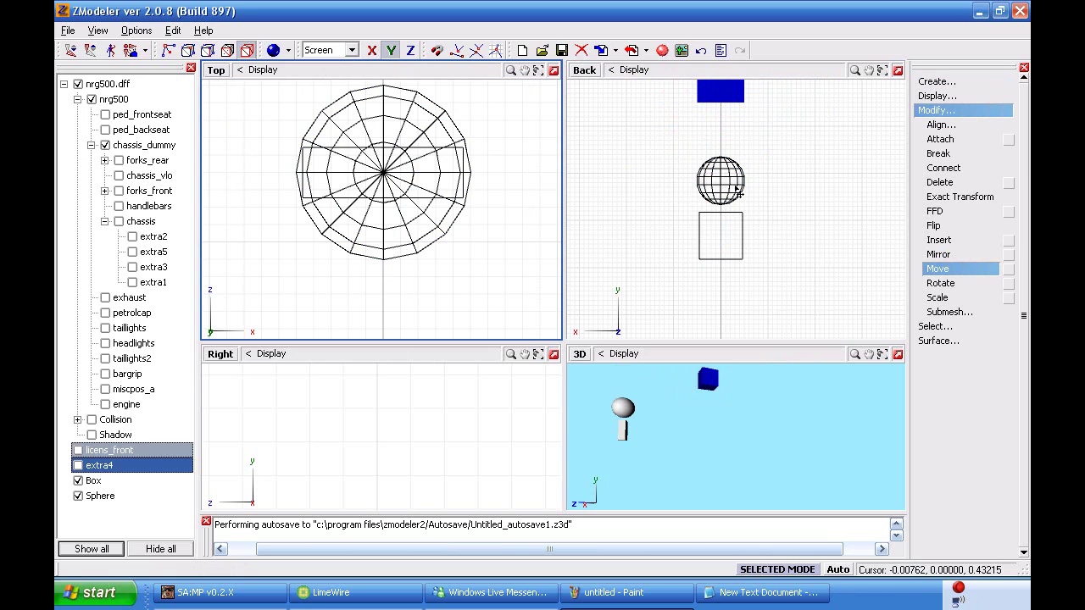
pyautogui.click(738, 194)
pyautogui.moveTo(737, 193); pyautogui.dragTo(703, 249)
pyautogui.scroll(8, 735, 270)
pyautogui.scroll(-6, 702, 250)
pyautogui.press('Escape')
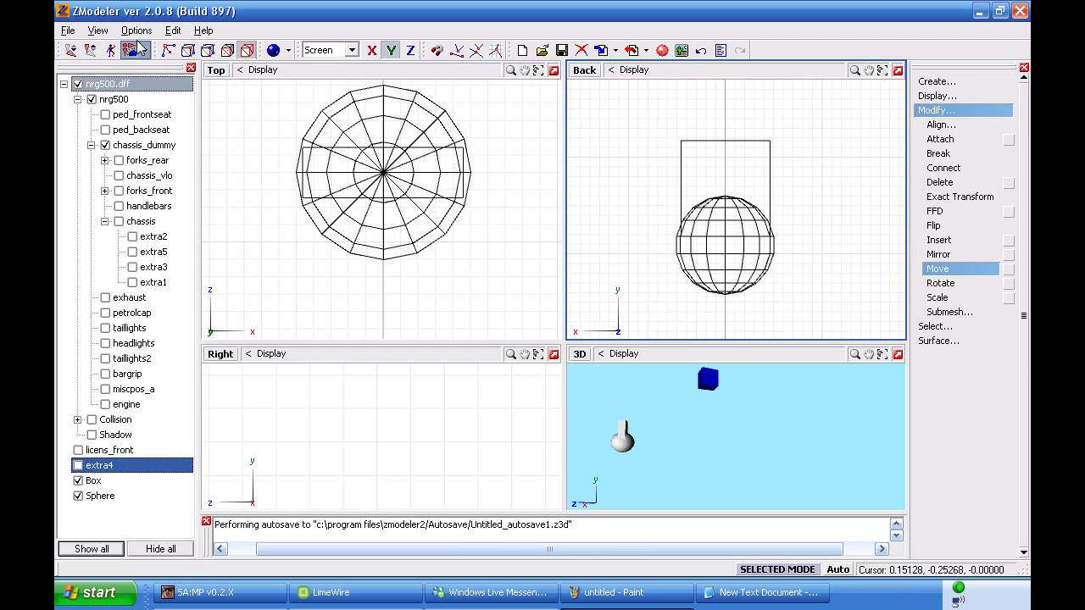
# Select the sphere's upper-half vertices in the Top view, move them slightly toward the centre, and undo the excess movement.
pyautogui.click(189, 51)
pyautogui.click(382, 129)
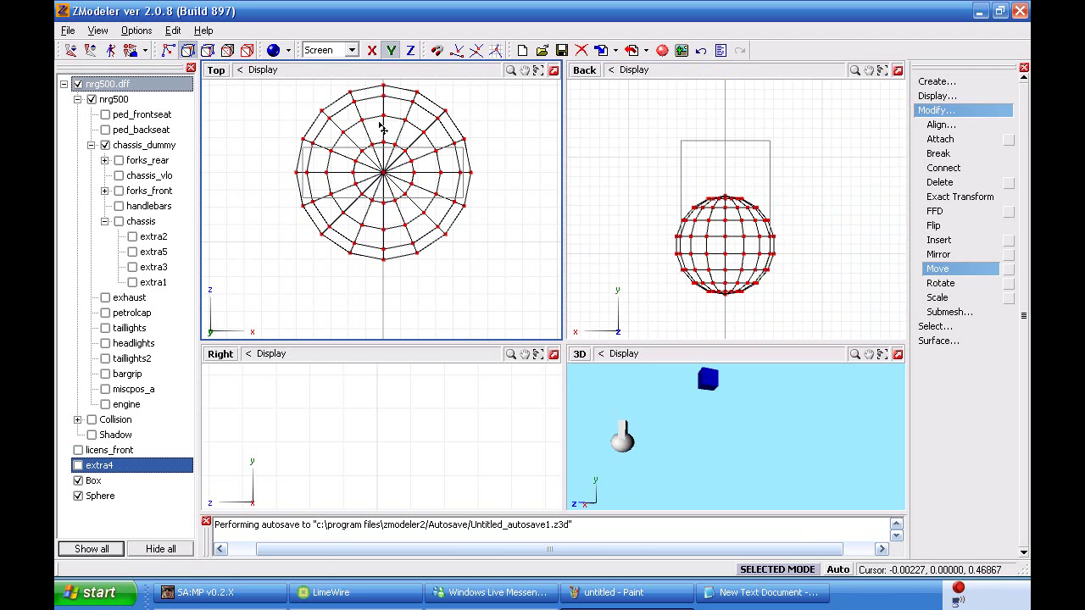
pyautogui.click(941, 326)
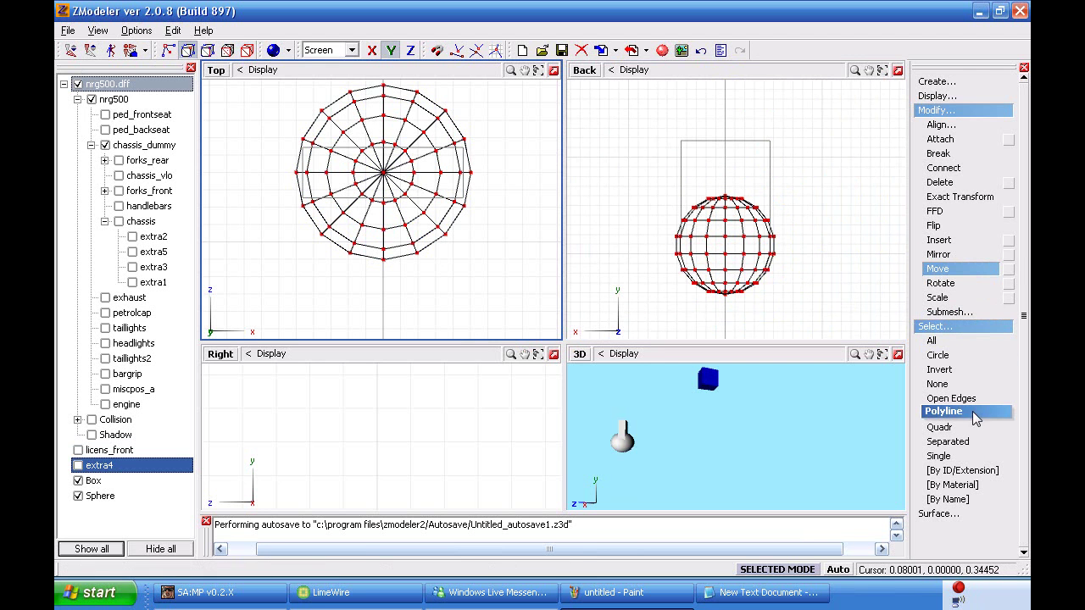
pyautogui.click(941, 427)
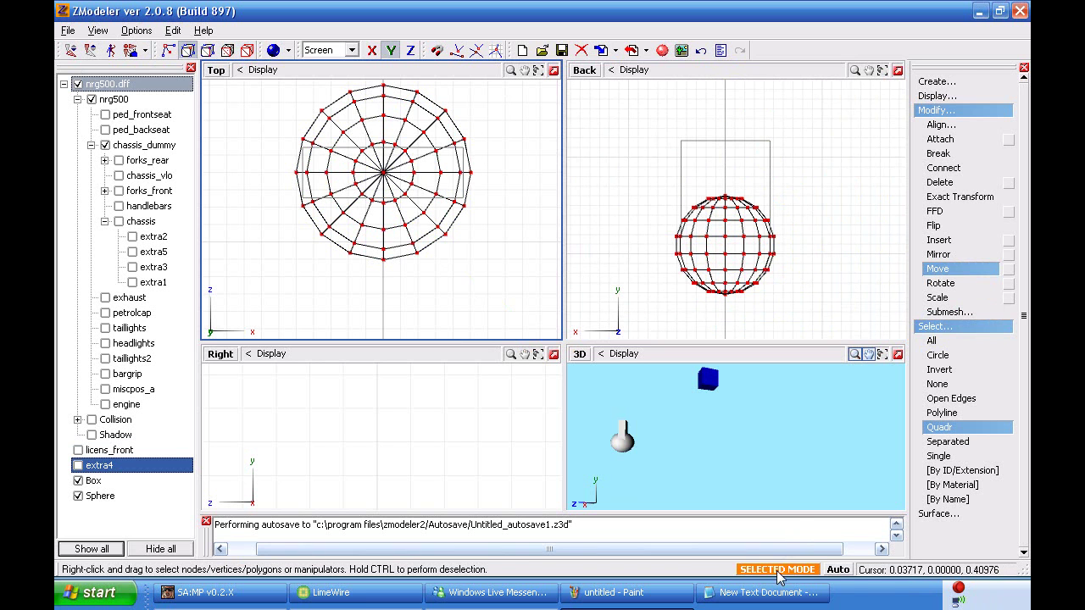
pyautogui.press('space')
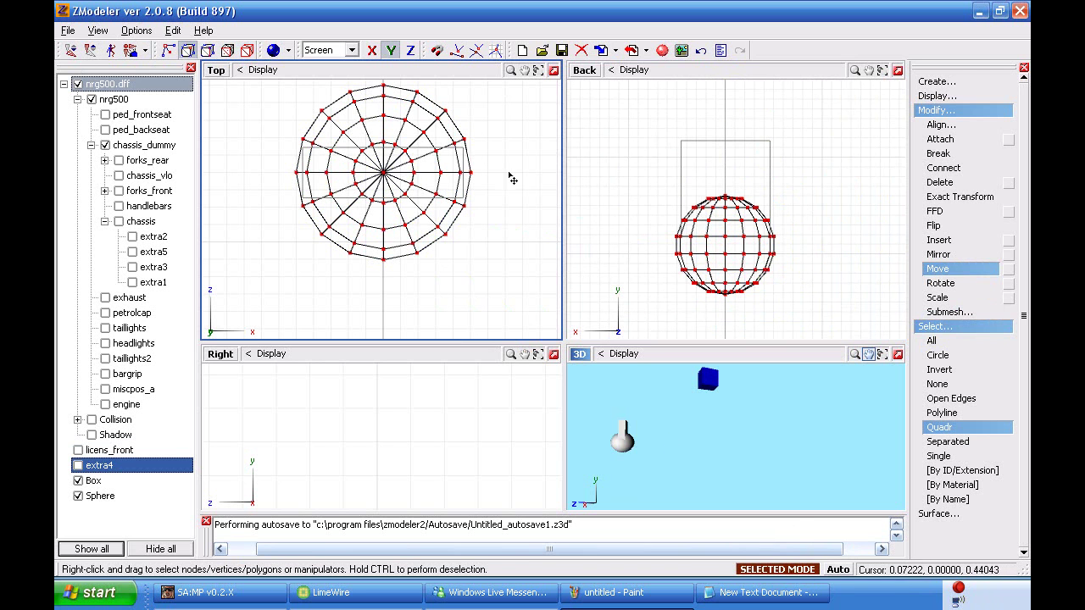
pyautogui.scroll(-1, 504, 141)
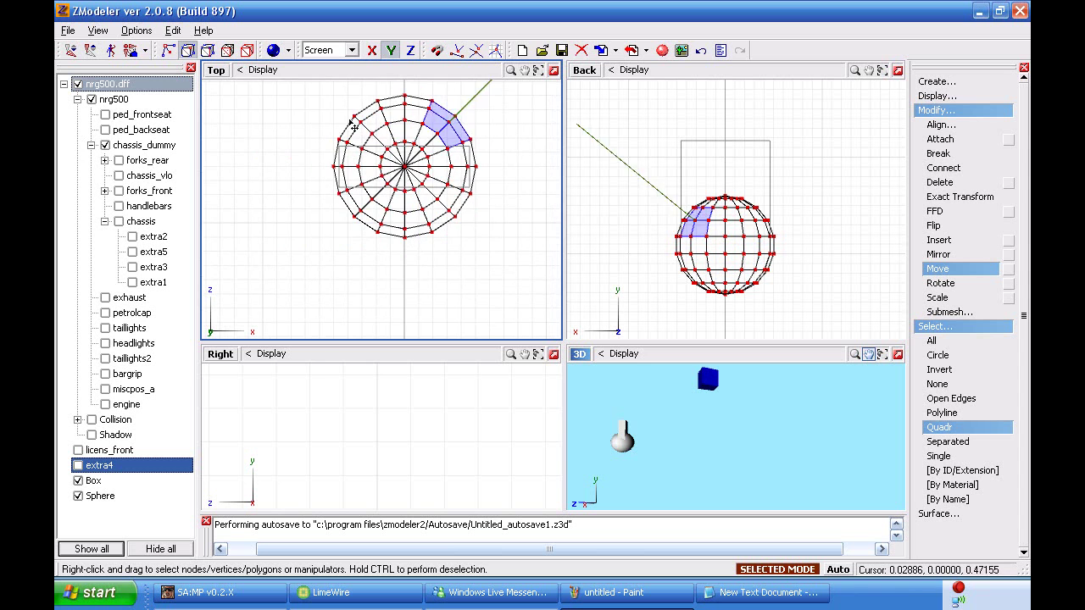
pyautogui.moveTo(350, 106); pyautogui.dragTo(475, 150, button='right')
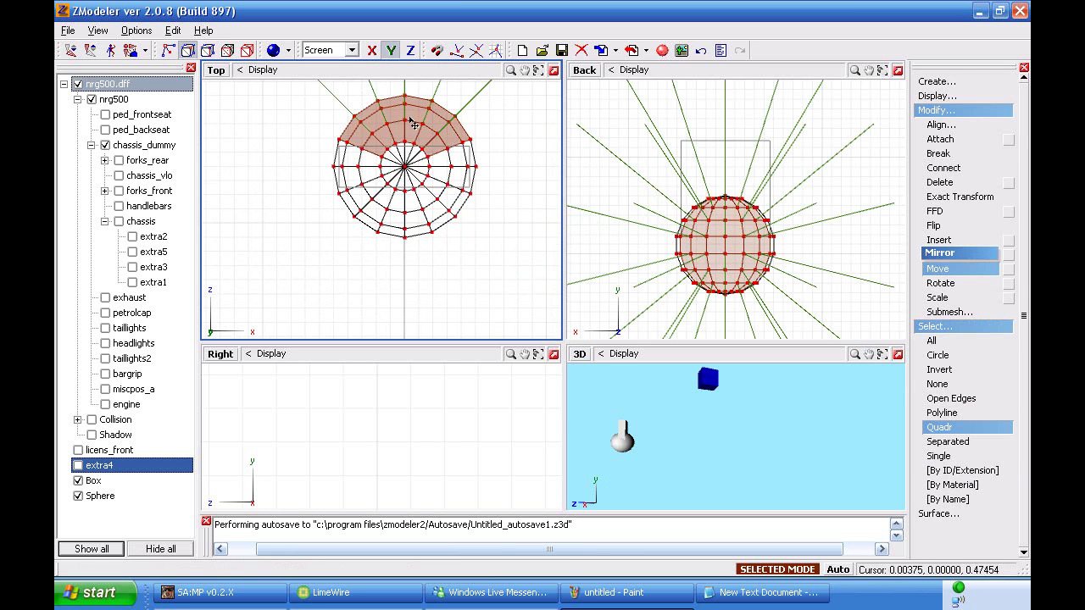
pyautogui.moveTo(415, 123); pyautogui.dragTo(414, 136)
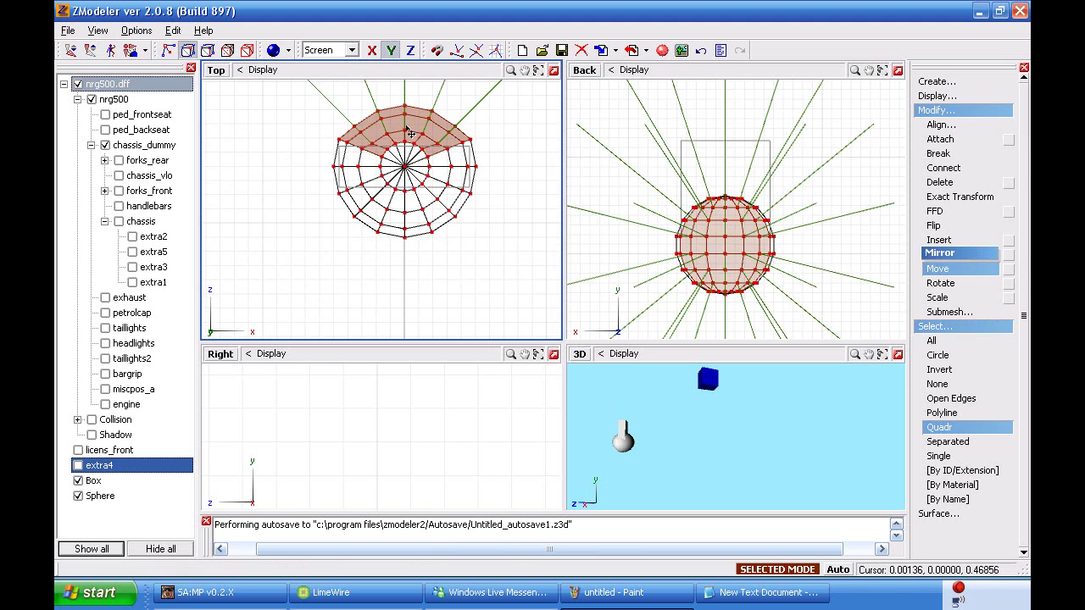
pyautogui.hotkey('ctrl', 'z')
pyautogui.hotkey('ctrl', 'z')
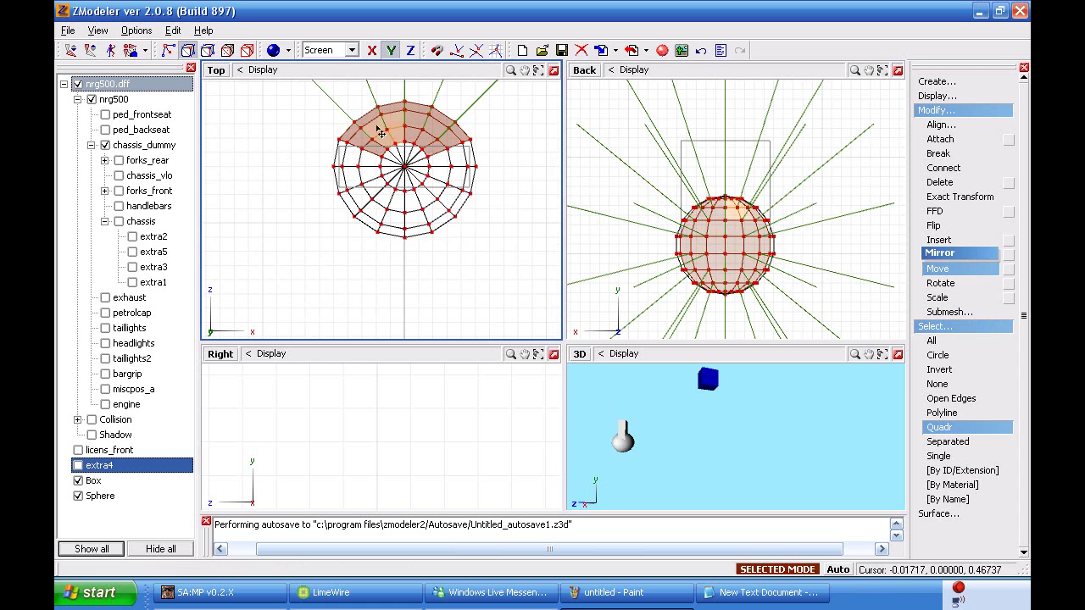
# Flatten the sphere's upper curve in the Top view by moving progressively narrower groups of its vertices toward the centre.
pyautogui.moveTo(366, 127); pyautogui.dragTo(389, 122, button='right')
pyautogui.moveTo(398, 131); pyautogui.dragTo(400, 140)
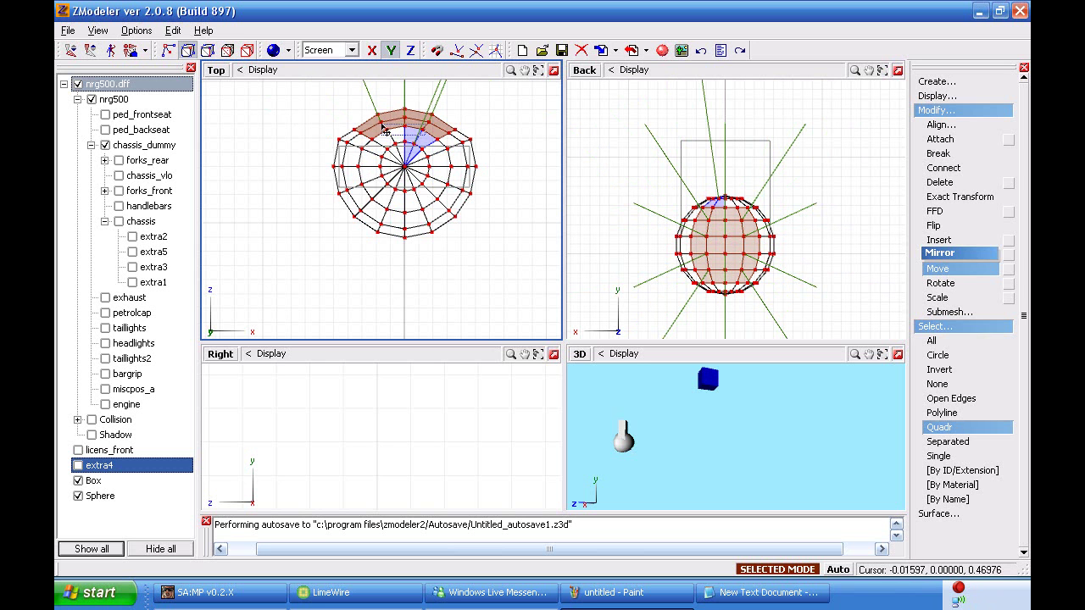
pyautogui.moveTo(383, 126); pyautogui.dragTo(429, 144, button='right')
pyautogui.moveTo(429, 142); pyautogui.dragTo(429, 145)
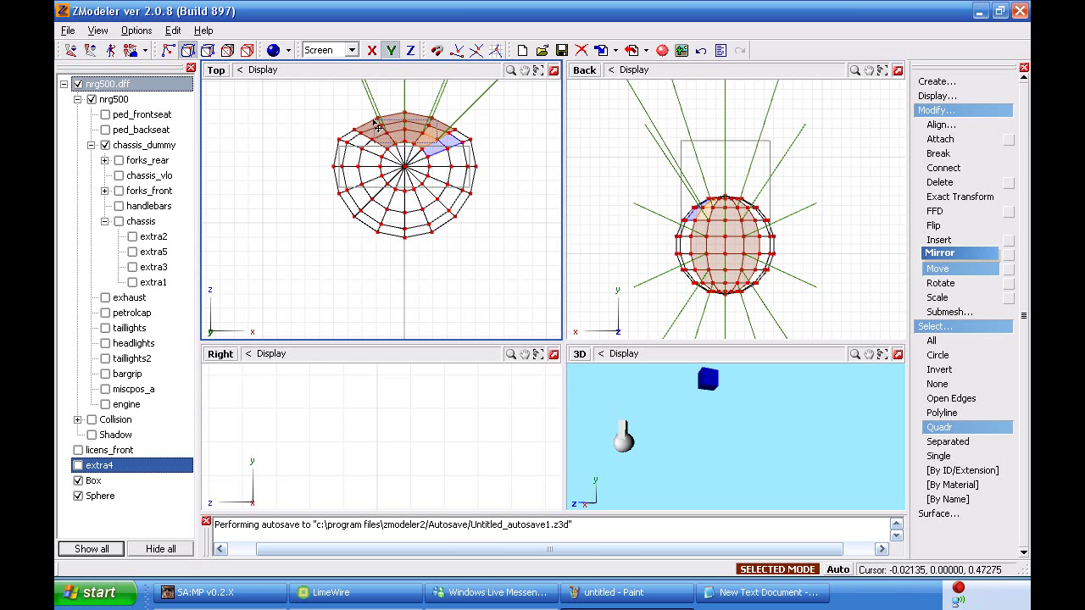
pyautogui.moveTo(376, 120); pyautogui.dragTo(377, 123, button='right')
pyautogui.moveTo(416, 134); pyautogui.dragTo(416, 138)
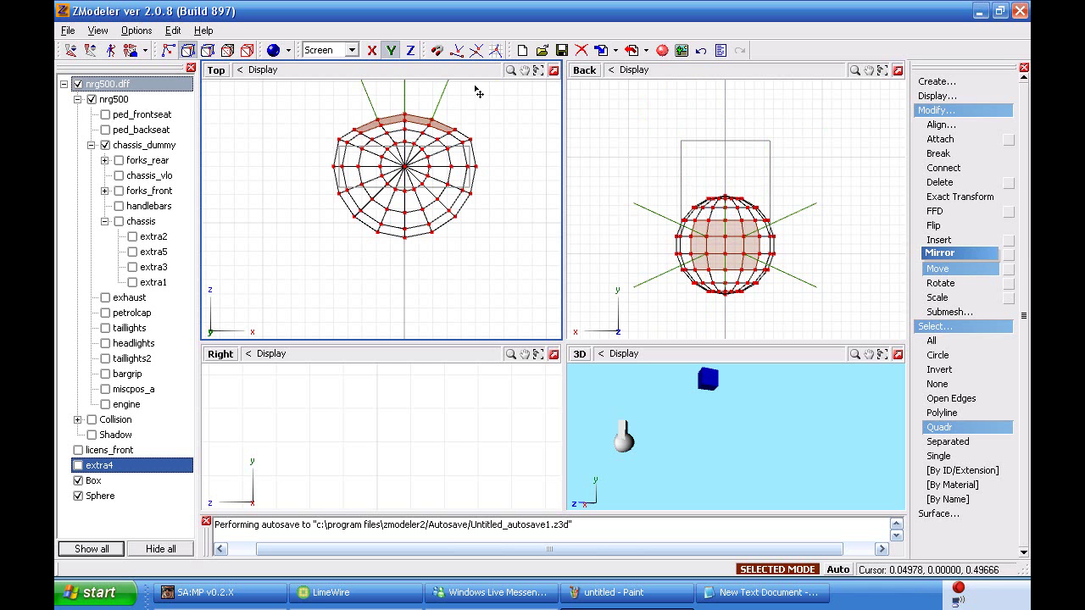
pyautogui.click(411, 128)
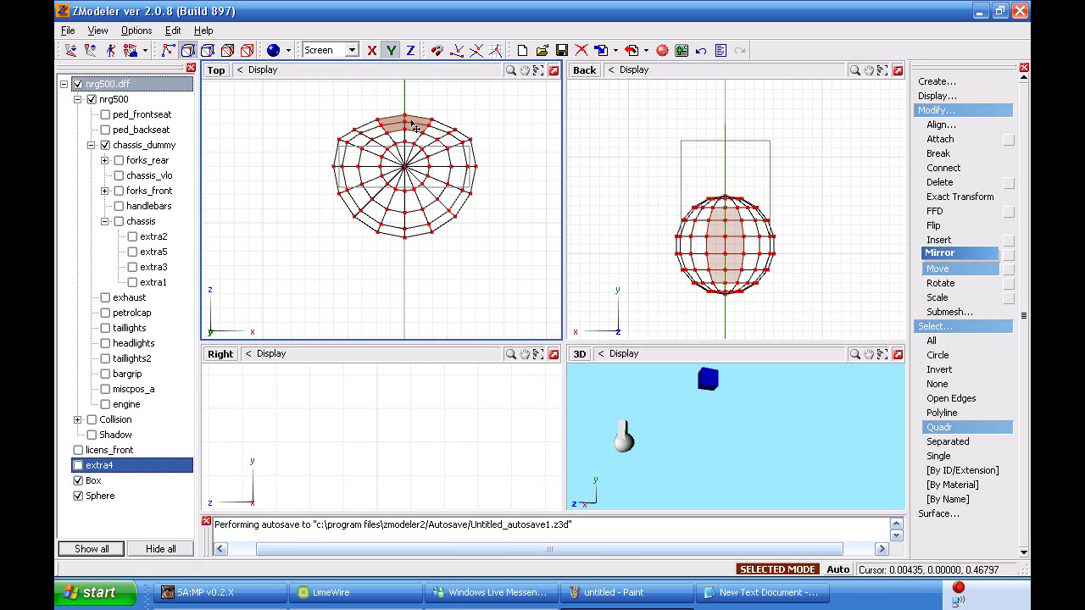
pyautogui.click(400, 138)
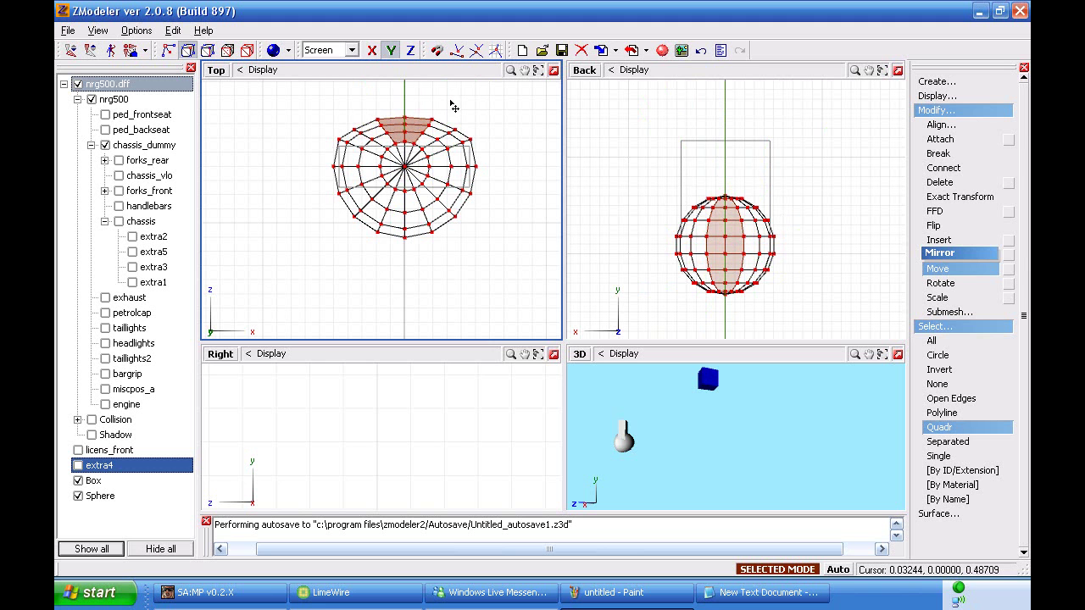
pyautogui.moveTo(451, 101); pyautogui.dragTo(451, 104)
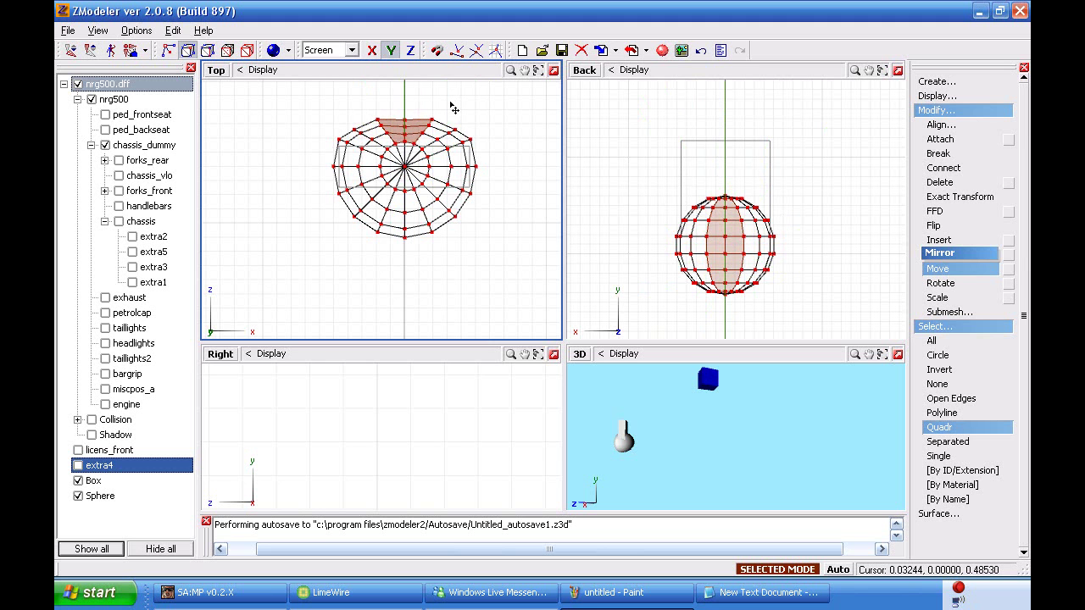
# Deselect the sphere's vertices and examine its flattened side beneath the box in the 3D view.
pyautogui.click(759, 298)
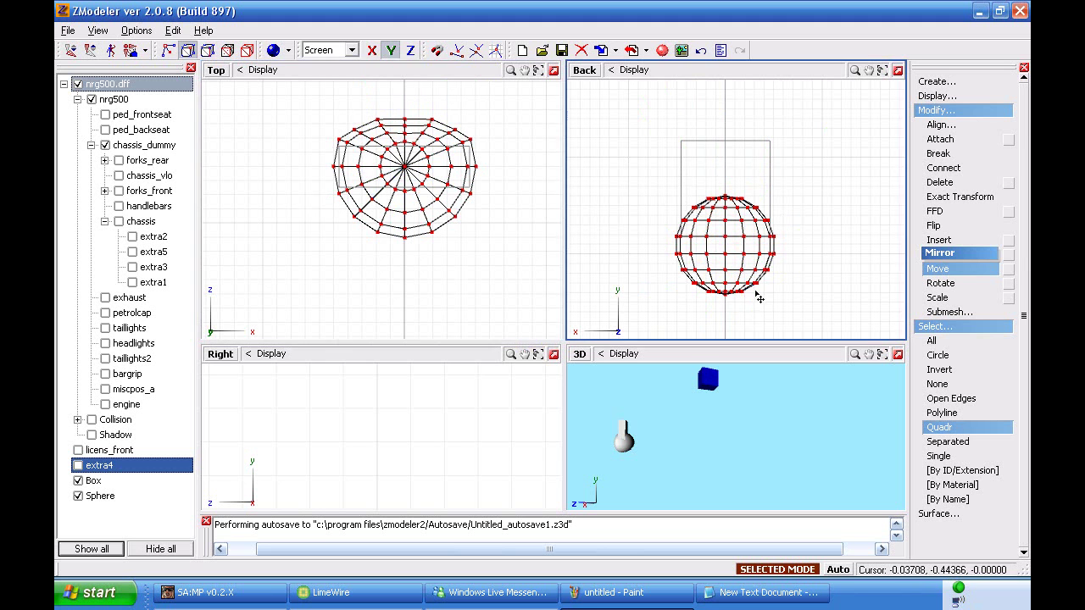
pyautogui.moveTo(680, 448); pyautogui.dragTo(624, 415, button='middle')
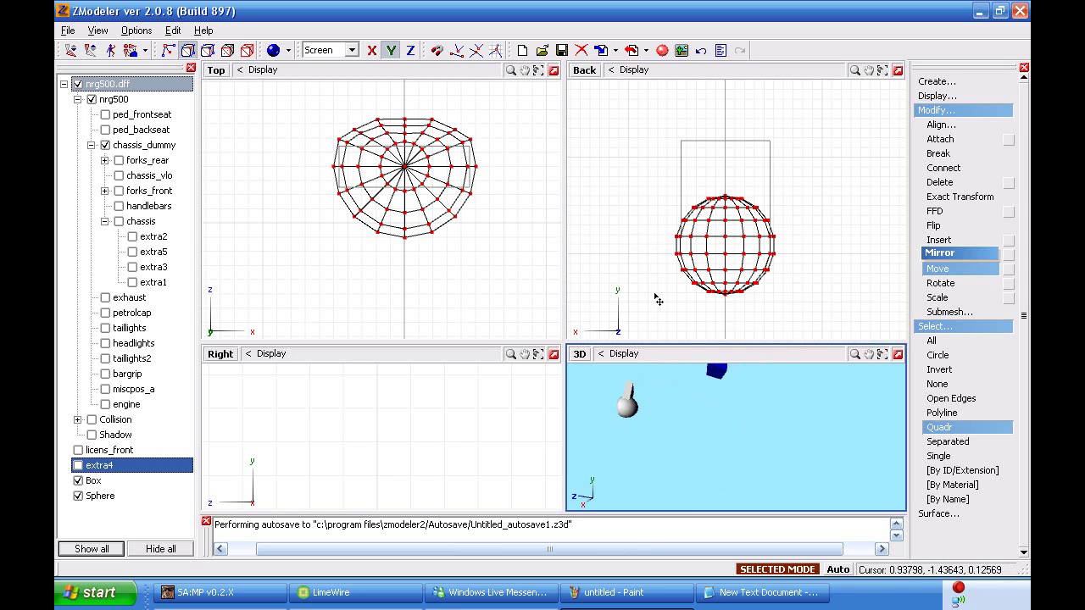
pyautogui.click(643, 158)
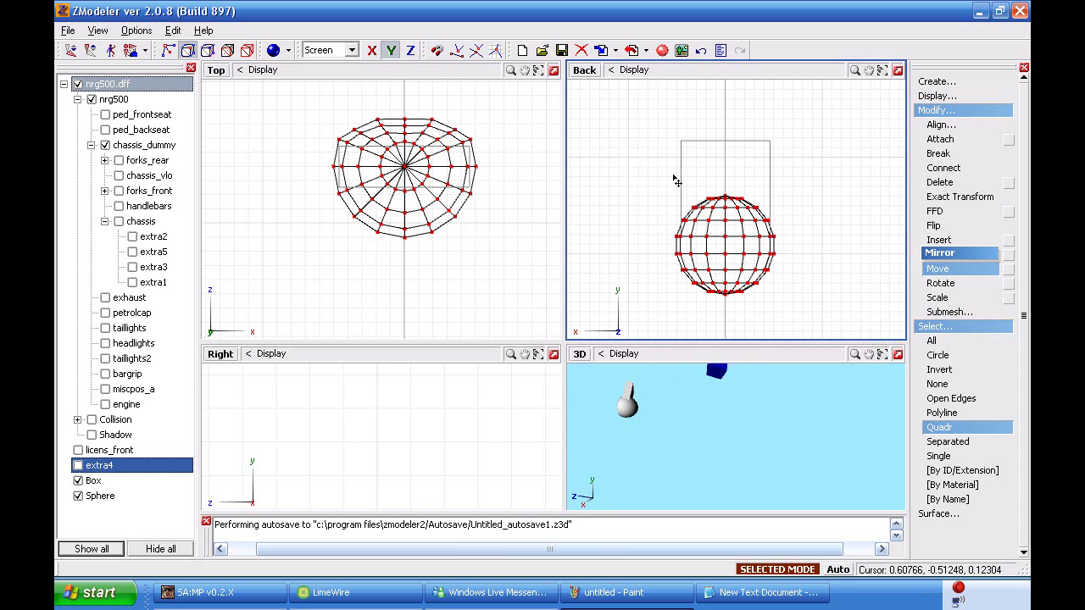
pyautogui.moveTo(636, 164); pyautogui.dragTo(638, 212)
pyautogui.click(662, 407)
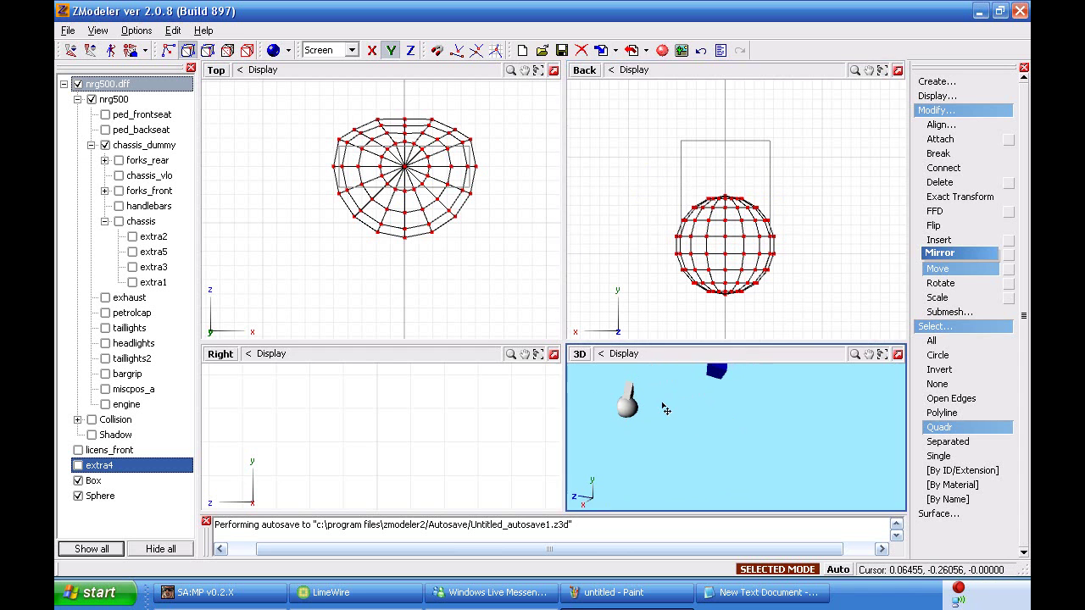
pyautogui.moveTo(661, 407); pyautogui.dragTo(623, 412, button='middle')
# Select the sphere's lower-half vertices in the Top view and move them toward the centre, excluding the outer vertices as the curve flattens.
pyautogui.moveTo(506, 274); pyautogui.dragTo(307, 190)
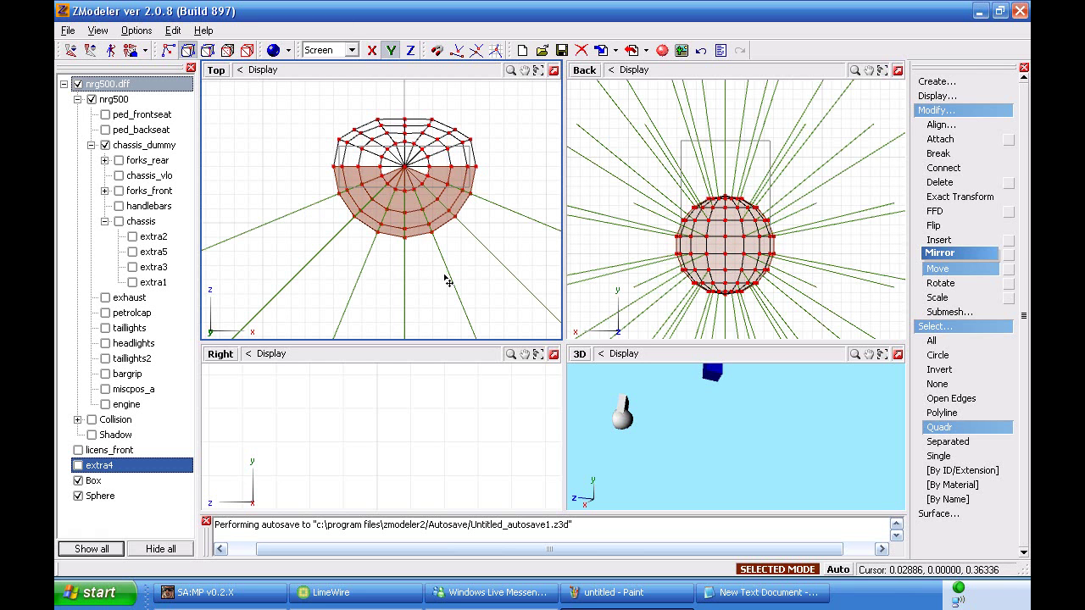
pyautogui.moveTo(477, 238); pyautogui.dragTo(459, 213)
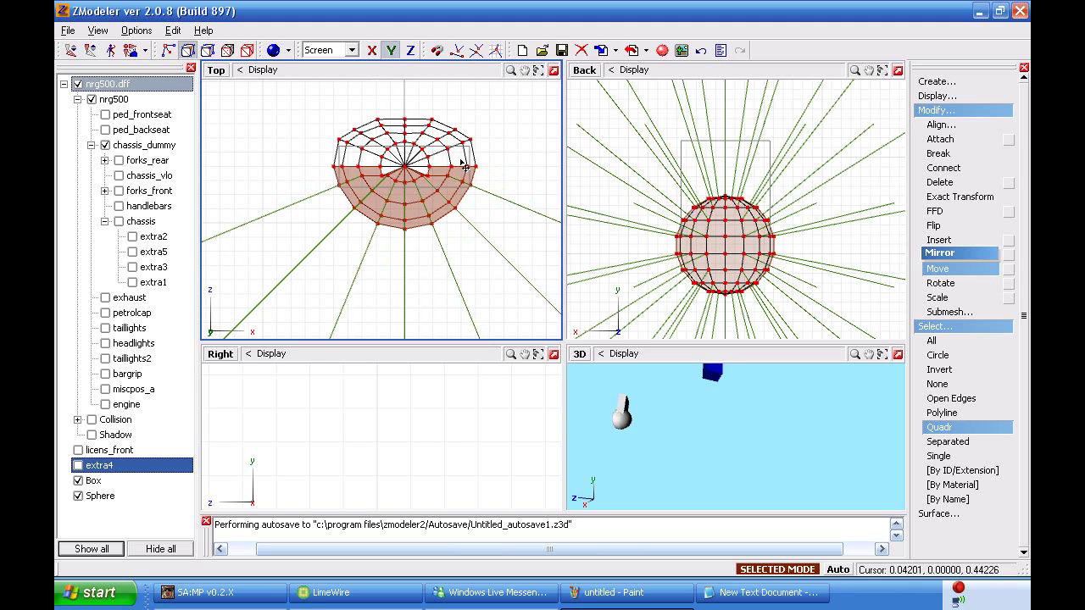
pyautogui.moveTo(461, 159); pyautogui.dragTo(354, 195)
pyautogui.moveTo(482, 236); pyautogui.dragTo(481, 233)
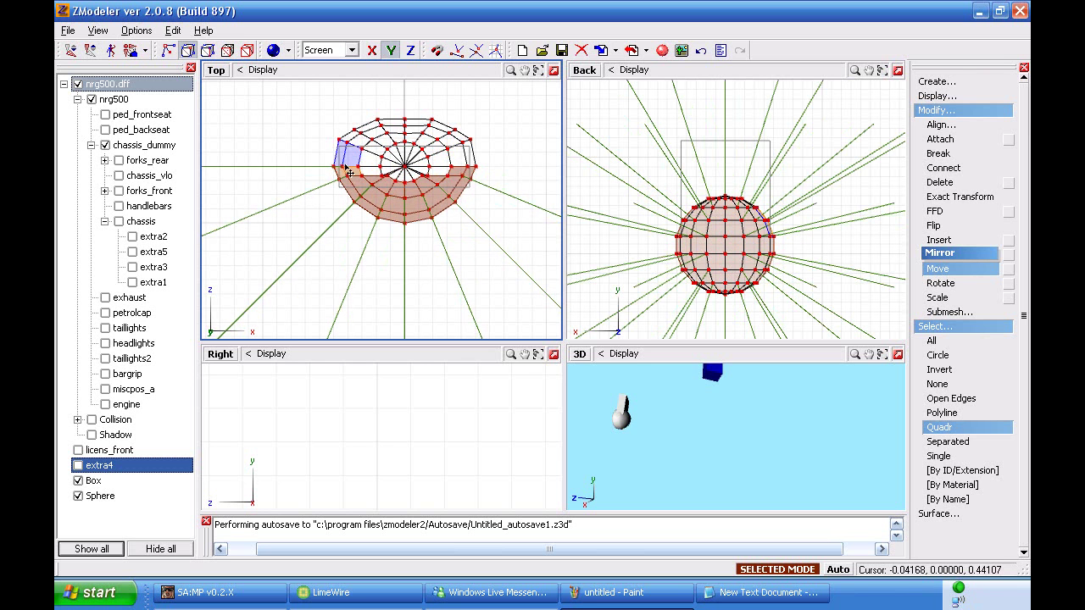
pyautogui.moveTo(381, 179); pyautogui.dragTo(312, 191)
pyautogui.moveTo(435, 217); pyautogui.dragTo(439, 212)
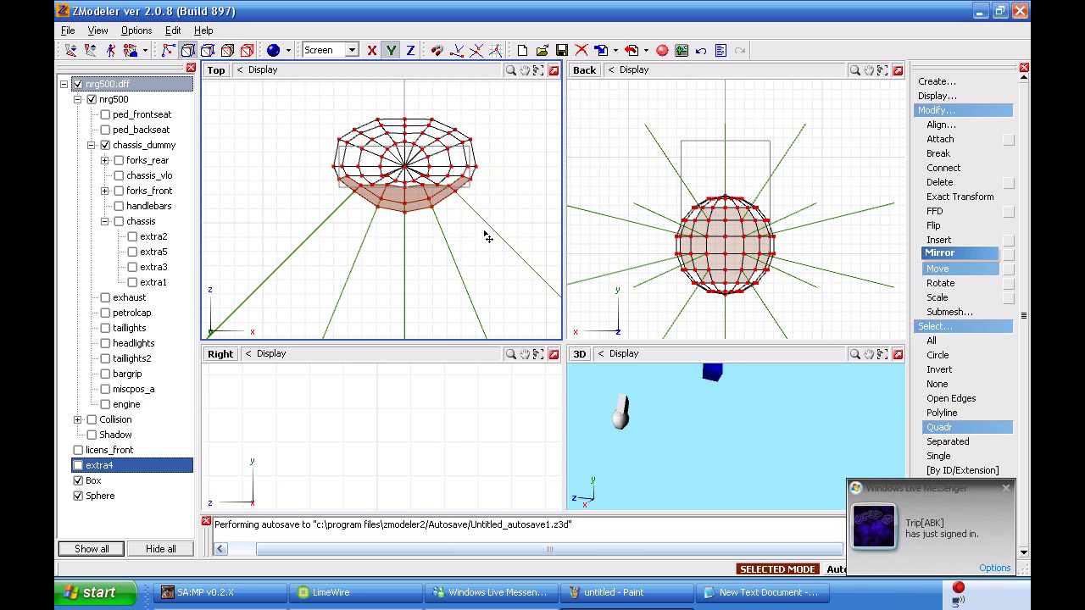
pyautogui.moveTo(477, 244); pyautogui.dragTo(476, 237)
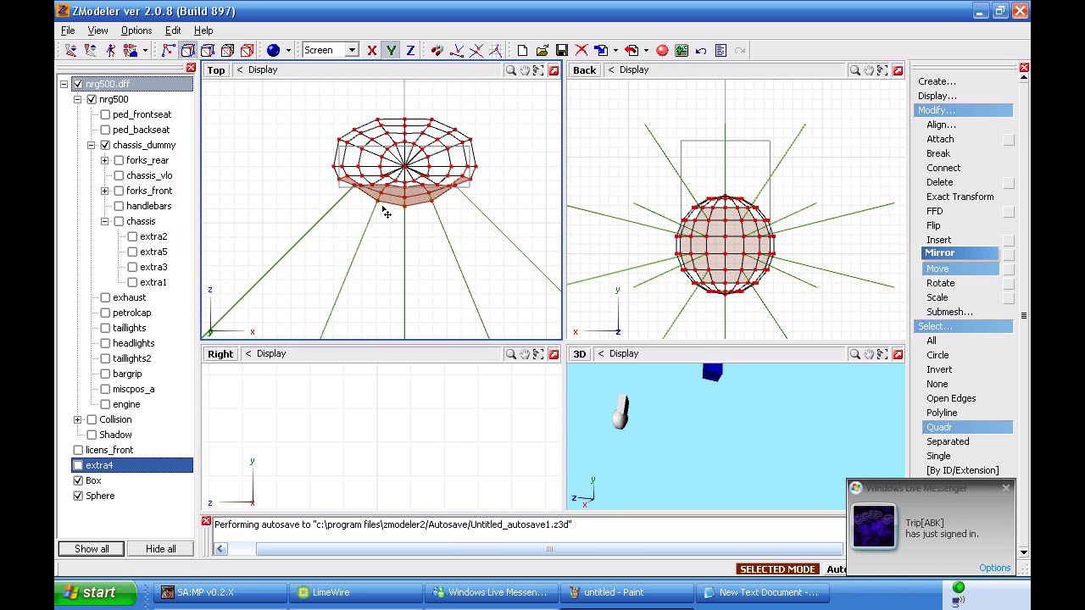
# Level the remaining middle vertices of the sphere's lower curve with the box's lower edge in the Top view, then deselect them.
pyautogui.moveTo(333, 169); pyautogui.dragTo(486, 190)
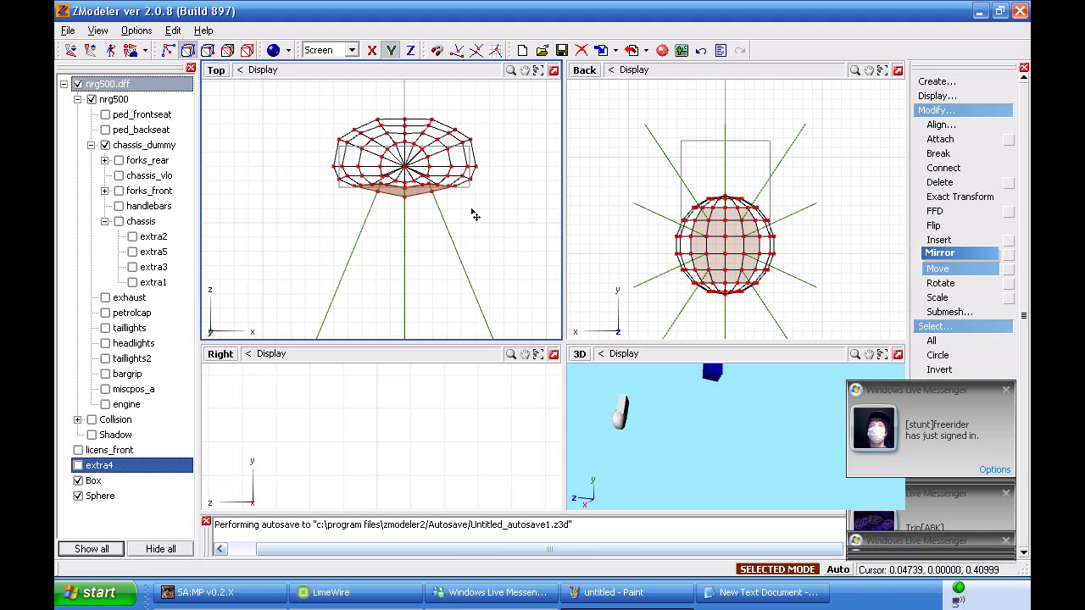
pyautogui.moveTo(468, 164); pyautogui.dragTo(350, 191)
pyautogui.moveTo(446, 208); pyautogui.dragTo(447, 201)
pyautogui.moveTo(516, 141); pyautogui.dragTo(305, 219)
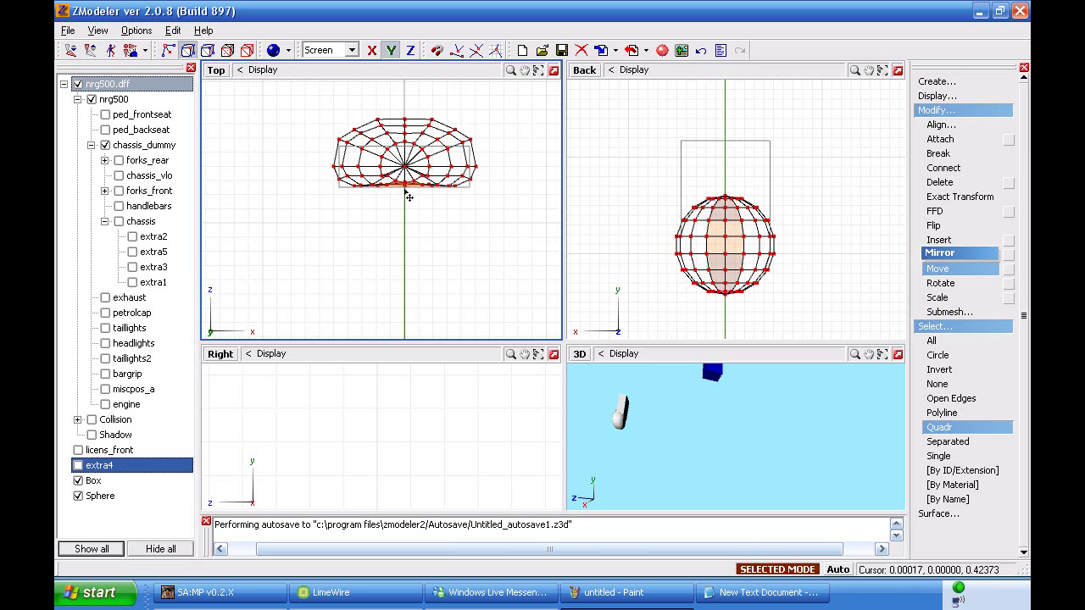
pyautogui.moveTo(429, 203); pyautogui.dragTo(384, 184)
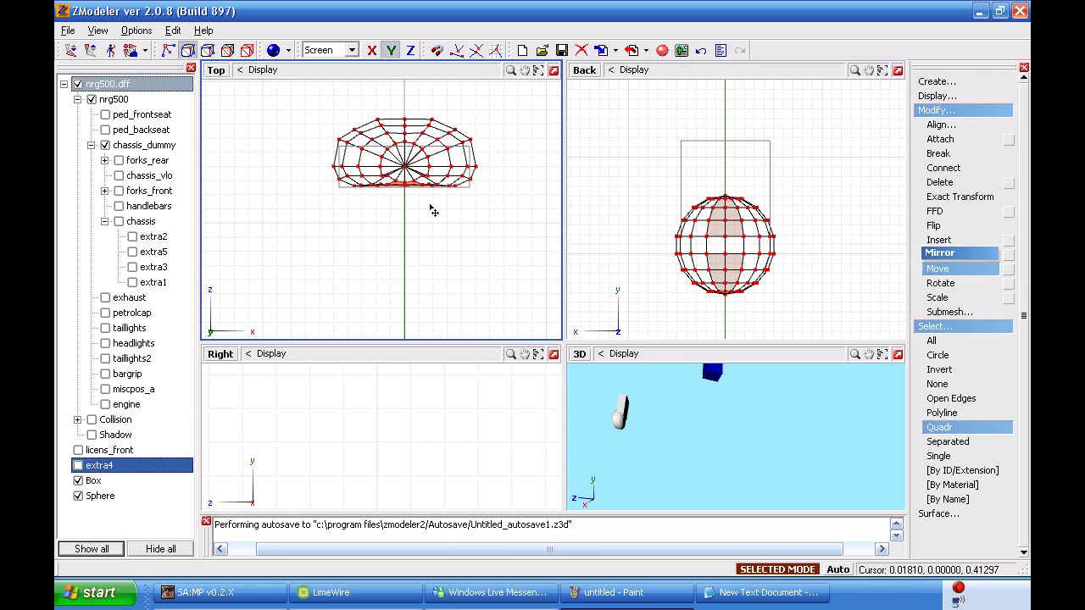
pyautogui.moveTo(435, 207); pyautogui.dragTo(379, 166)
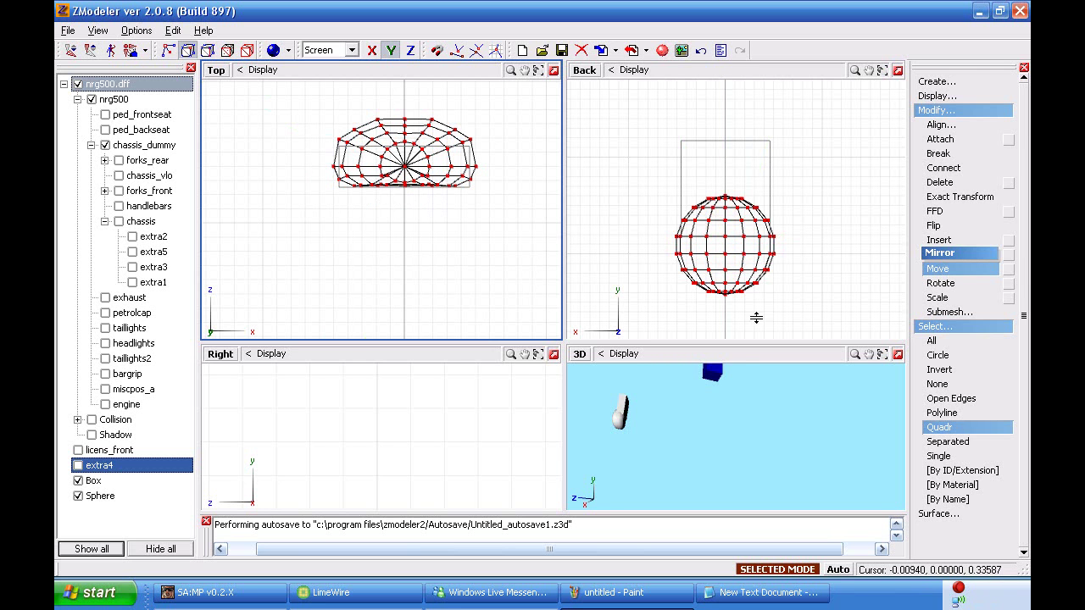
pyautogui.click(679, 416)
pyautogui.moveTo(635, 414)
pyautogui.mouseDown(button='middle')
pyautogui.moveTo(683, 423)
pyautogui.moveTo(642, 422)
pyautogui.mouseUp(button='middle')
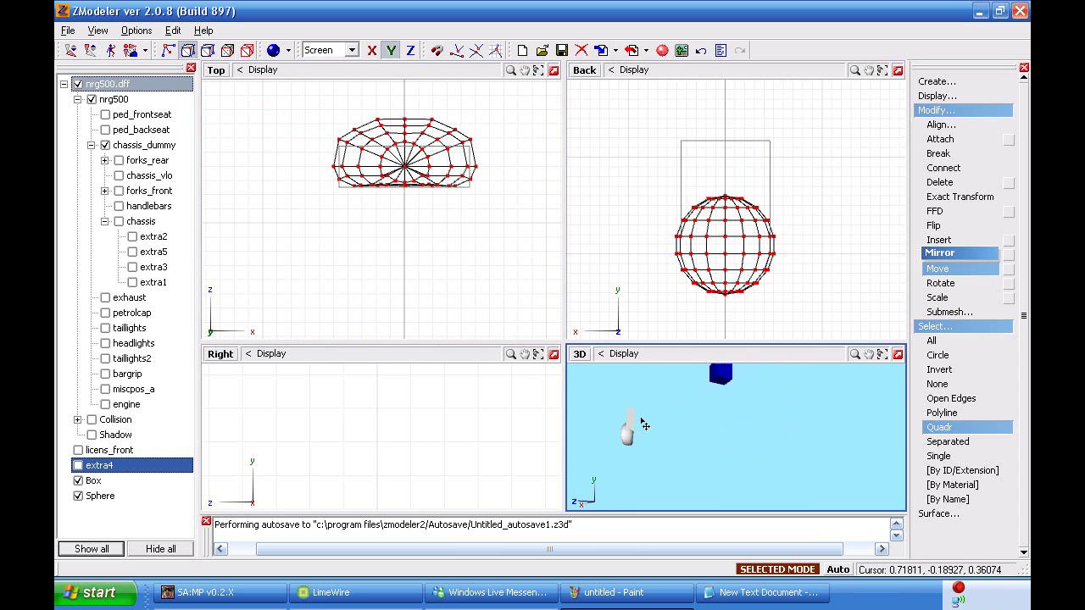
# Select the sphere's upper-half vertices in the Back view and move them up along the Y axis to lengthen the sphere.
pyautogui.click(649, 179)
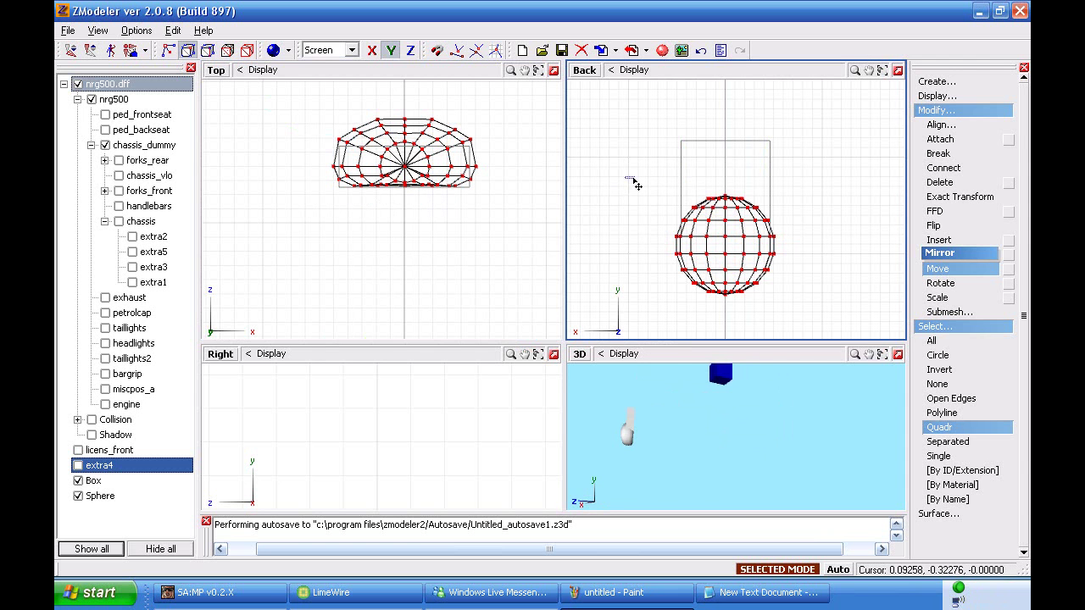
pyautogui.moveTo(664, 199); pyautogui.dragTo(795, 242)
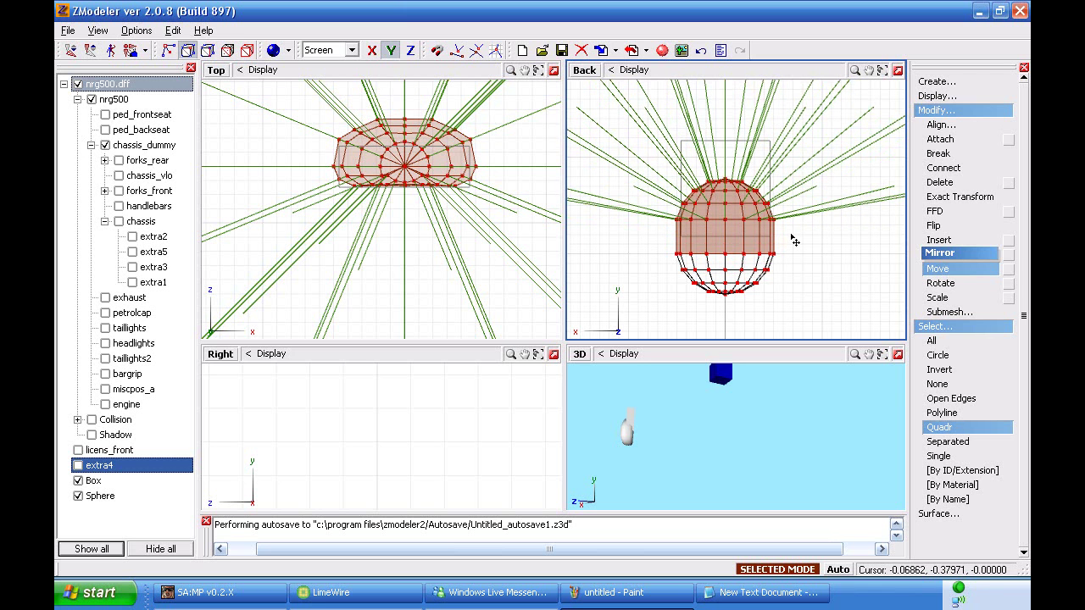
pyautogui.moveTo(732, 417)
pyautogui.mouseDown(button='middle')
pyautogui.moveTo(775, 413)
pyautogui.moveTo(751, 414)
pyautogui.mouseUp(button='middle')
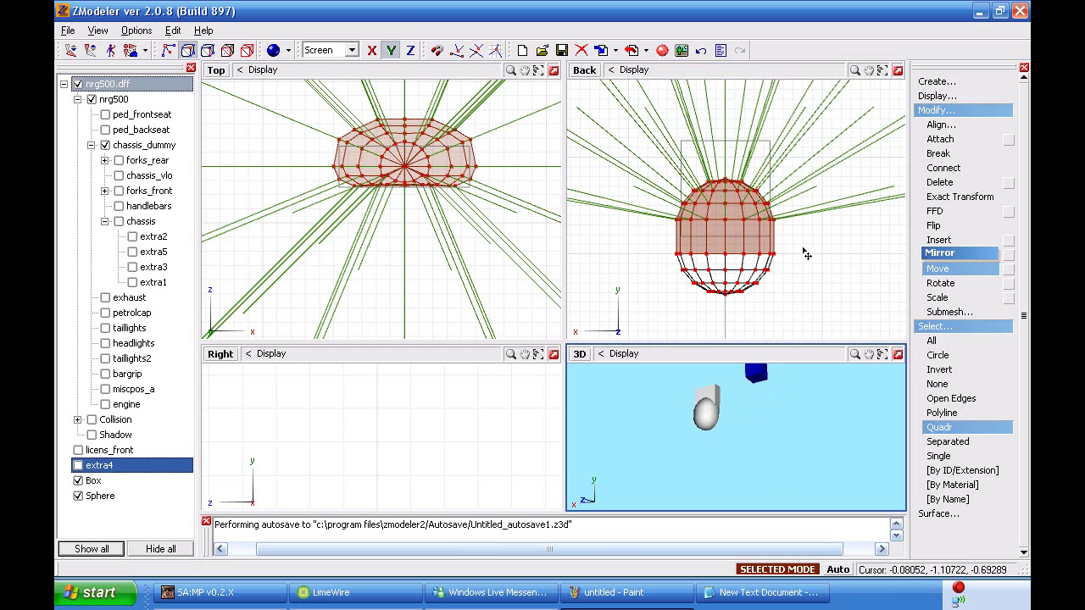
pyautogui.click(850, 310)
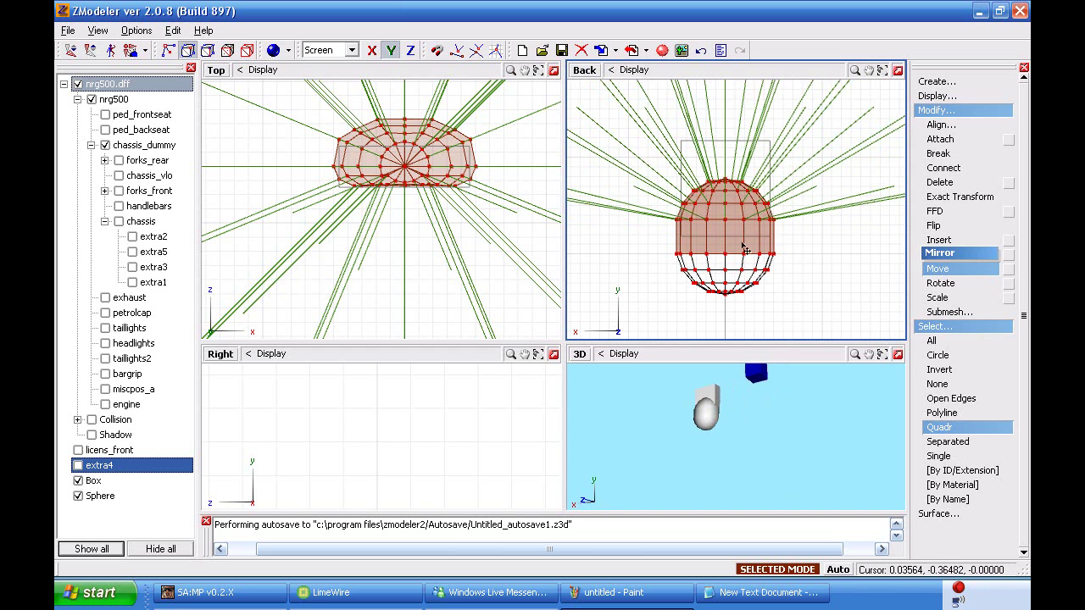
# Flatten the sphere's dome in the Back view by lowering progressively narrower groups of its upper vertices along the Y axis.
pyautogui.moveTo(843, 289); pyautogui.dragTo(639, 212, button='right')
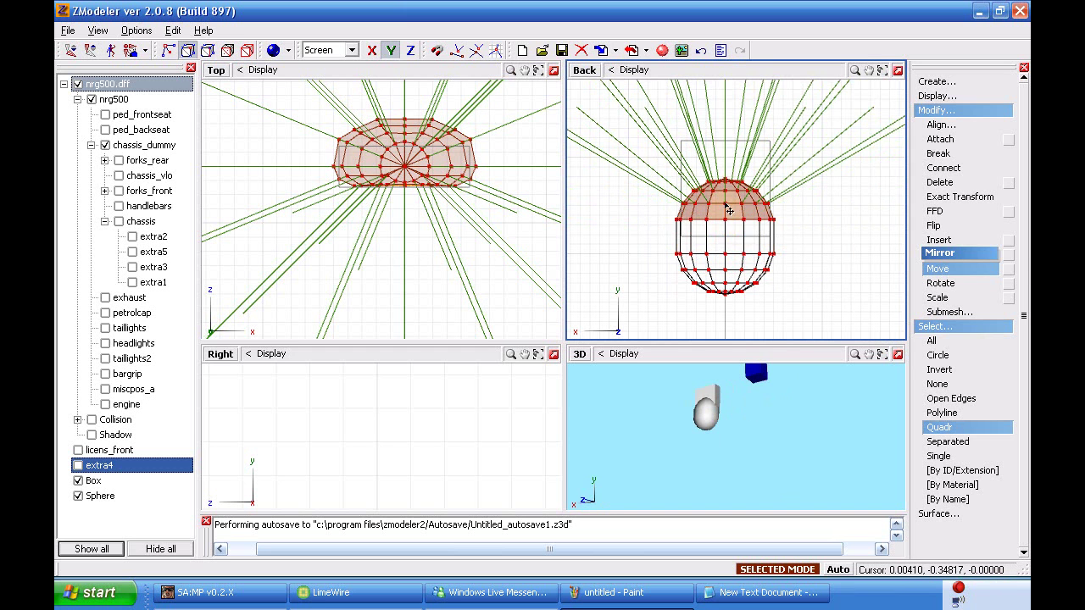
pyautogui.moveTo(752, 208); pyautogui.dragTo(747, 217)
pyautogui.scroll(3, 736, 223)
pyautogui.scroll(2, 713, 225)
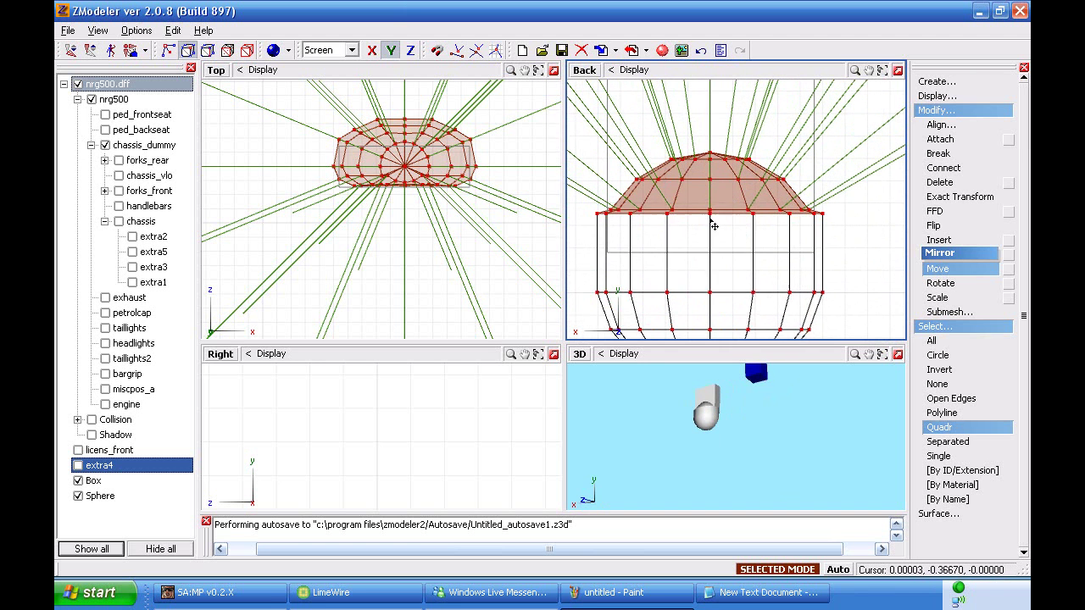
pyautogui.moveTo(640, 217); pyautogui.dragTo(639, 214)
pyautogui.moveTo(586, 194); pyautogui.dragTo(886, 249, button='right')
pyautogui.moveTo(807, 254); pyautogui.dragTo(808, 276)
pyautogui.moveTo(902, 257); pyautogui.dragTo(582, 193, button='right')
pyautogui.moveTo(778, 237); pyautogui.dragTo(782, 252)
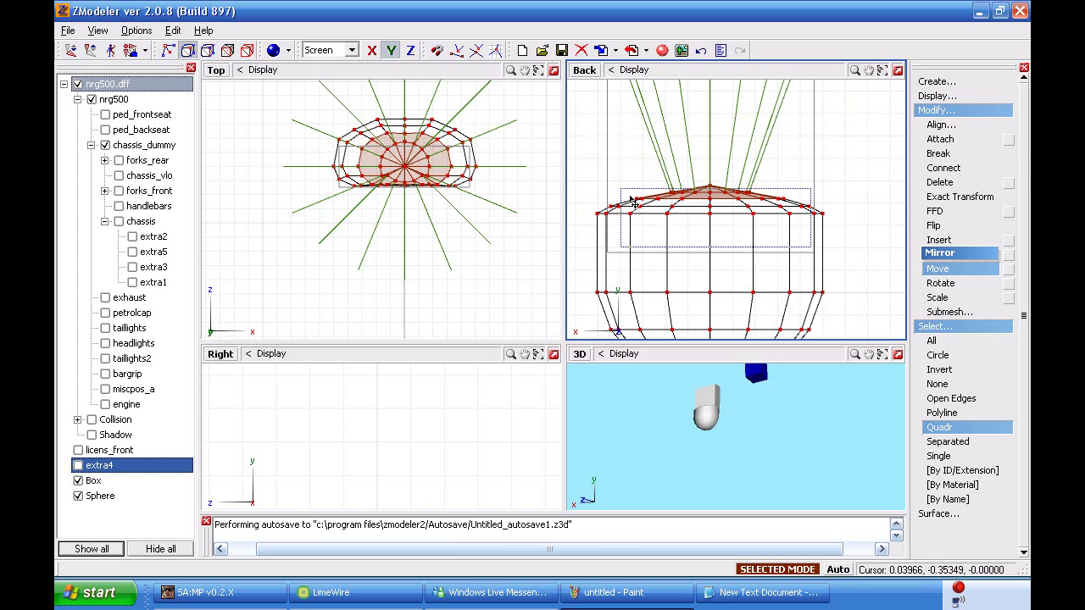
# Try to level the sphere's top vertices almost completely flat in the Back view and check the shape in 3D.
pyautogui.moveTo(630, 189); pyautogui.dragTo(633, 197, button='right')
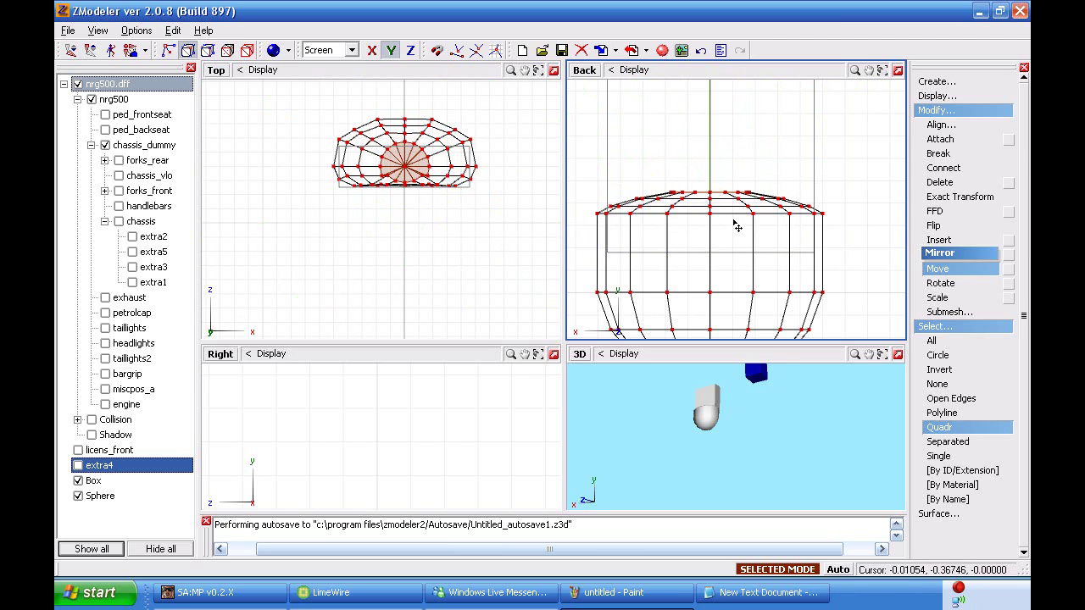
pyautogui.moveTo(615, 212); pyautogui.dragTo(615, 213, button='right')
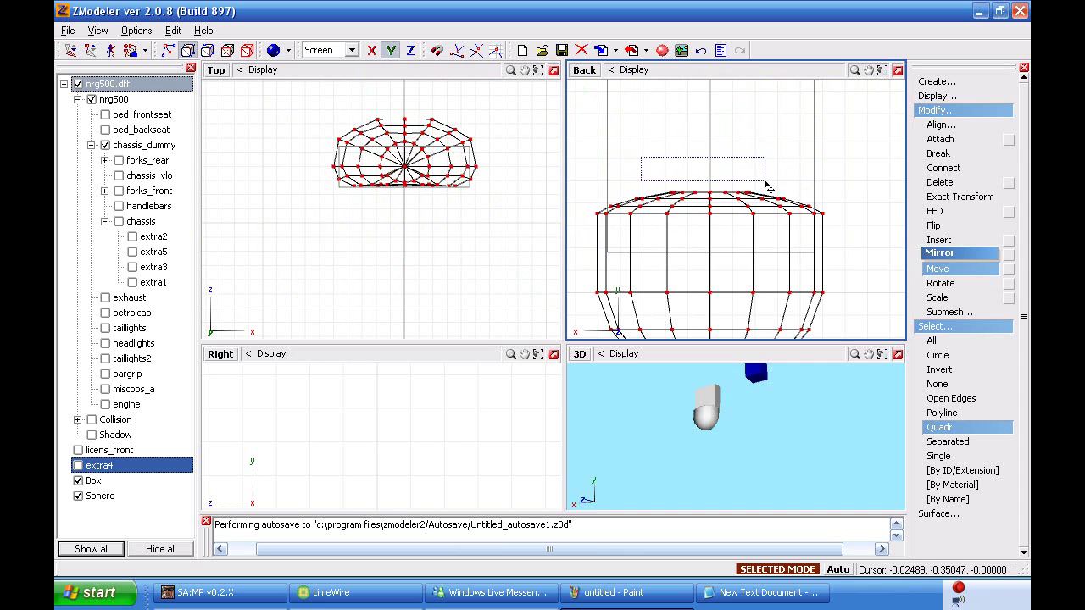
pyautogui.moveTo(774, 200); pyautogui.dragTo(772, 202)
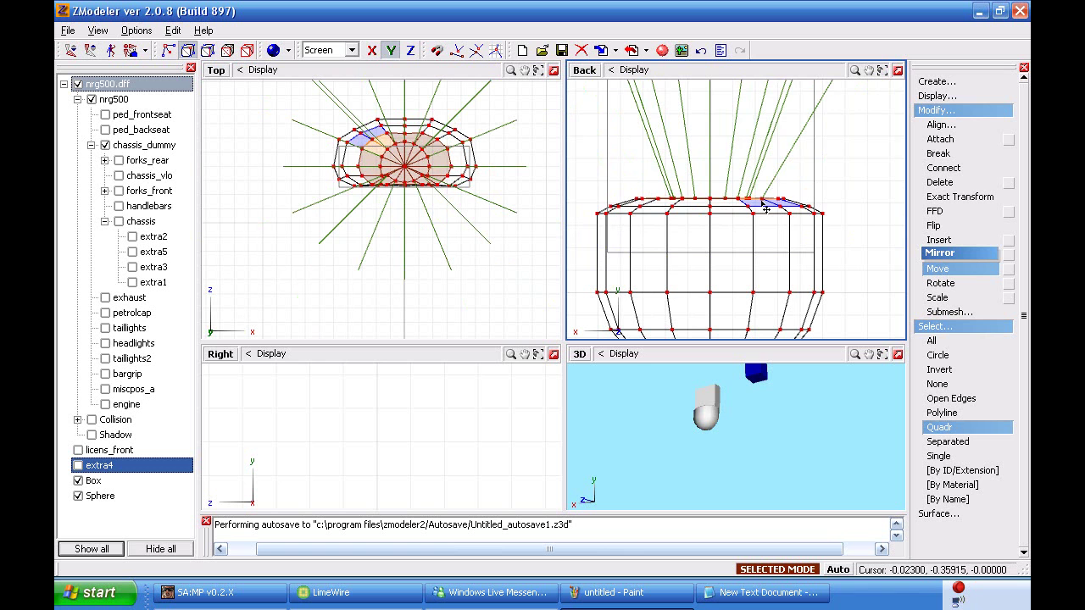
pyautogui.moveTo(814, 145); pyautogui.dragTo(597, 222, button='right')
pyautogui.moveTo(625, 178); pyautogui.dragTo(825, 208)
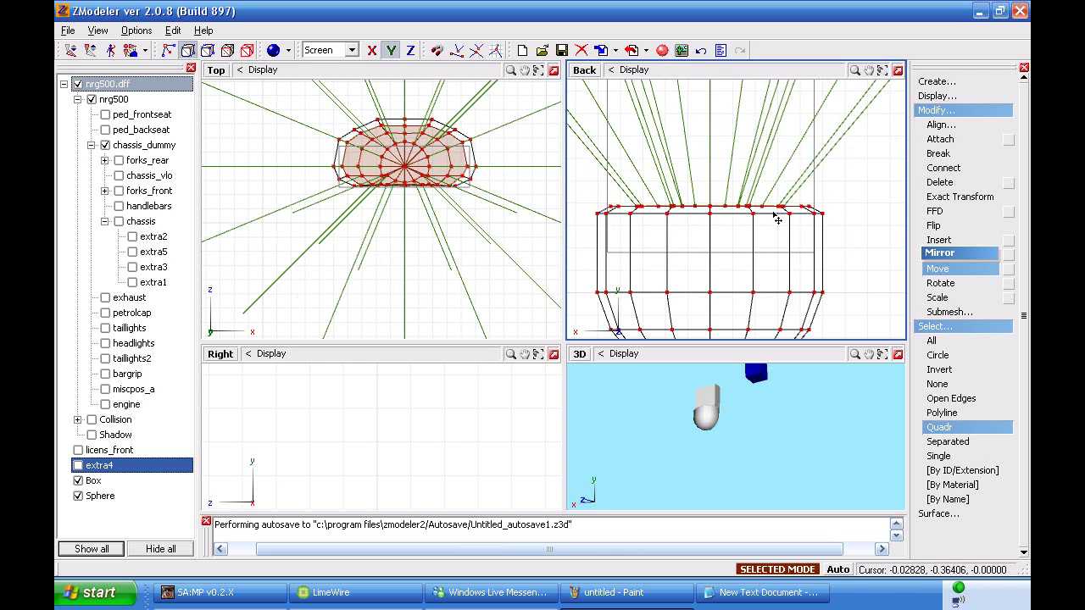
pyautogui.moveTo(801, 191); pyautogui.dragTo(594, 168)
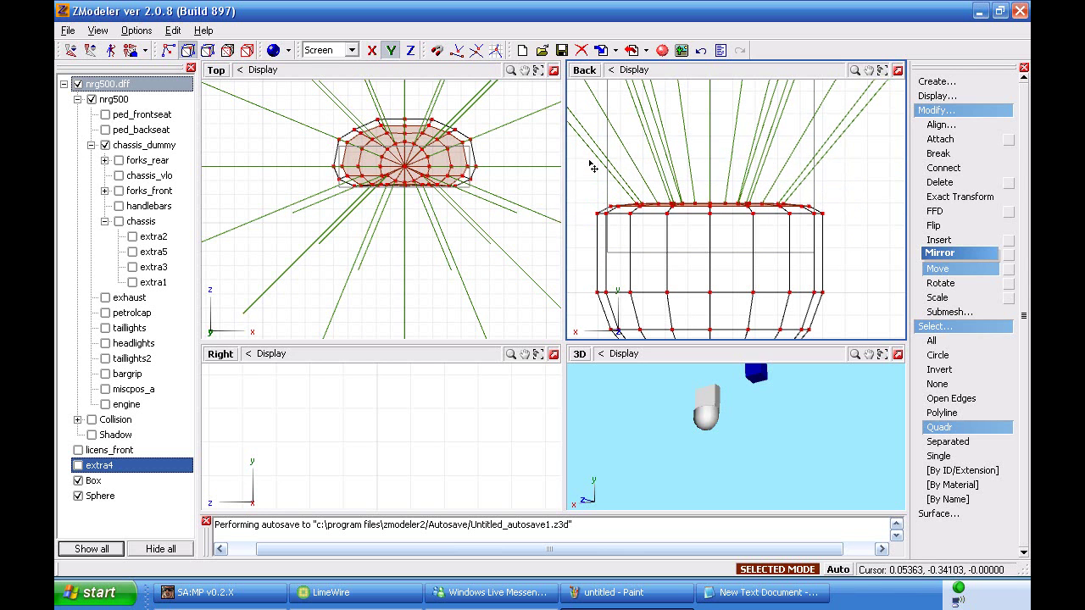
pyautogui.keyDown('ctrl'); pyautogui.moveTo(592, 165); pyautogui.dragTo(880, 252, button='right'); pyautogui.keyUp('ctrl')
pyautogui.moveTo(830, 406); pyautogui.dragTo(804, 415, button='middle')
pyautogui.moveTo(805, 418); pyautogui.dragTo(790, 417)
# Undo the levelling edits on the sphere's top back to its shallow dome.
pyautogui.hotkey('ctrl', 'z')
pyautogui.hotkey('ctrl', 'z')
pyautogui.hotkey('ctrl', 'z')
pyautogui.hotkey('ctrl', 'z')
pyautogui.hotkey('ctrl', 'z')
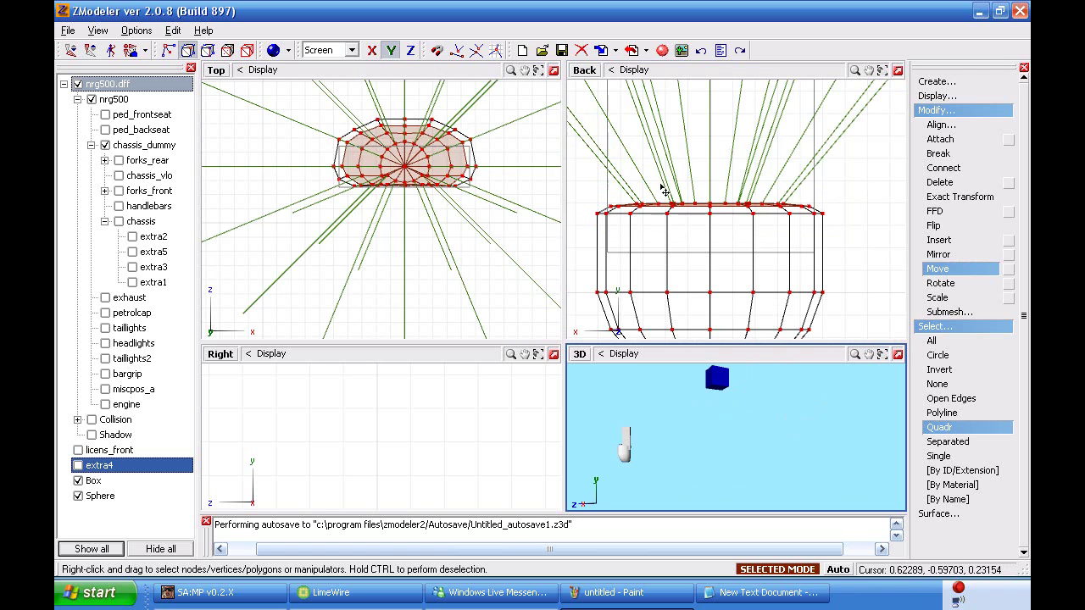
pyautogui.hotkey('ctrl', 'z')
pyautogui.hotkey('ctrl', 'z')
pyautogui.hotkey('ctrl', 'z')
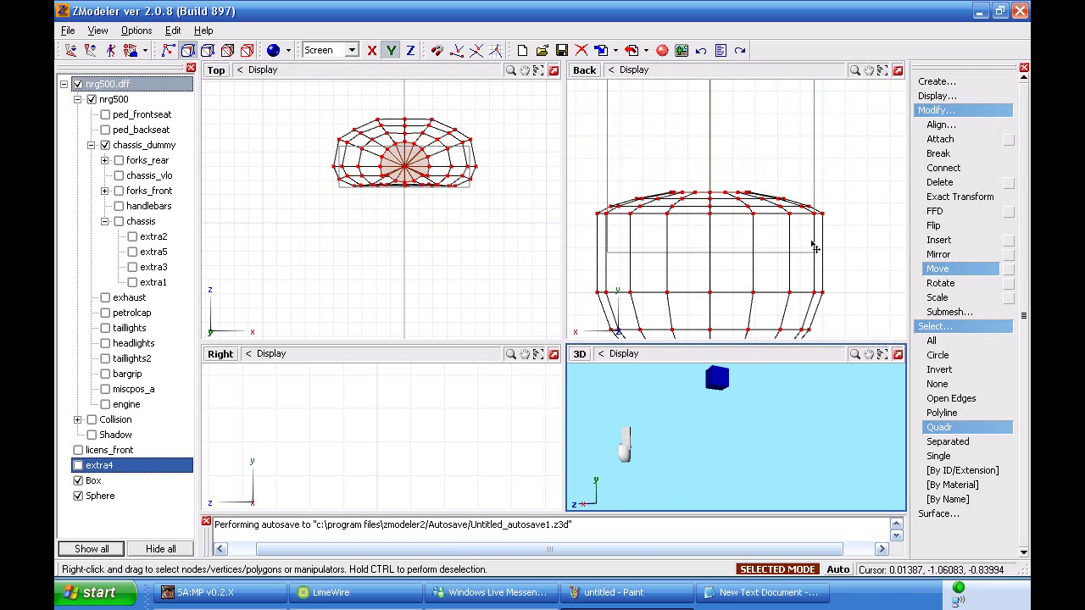
pyautogui.hotkey('ctrl', 'z')
# Lower the sphere's topmost centre vertices slightly in the Back view to smooth the dome, and check it in 3D.
pyautogui.rightClick(812, 151)
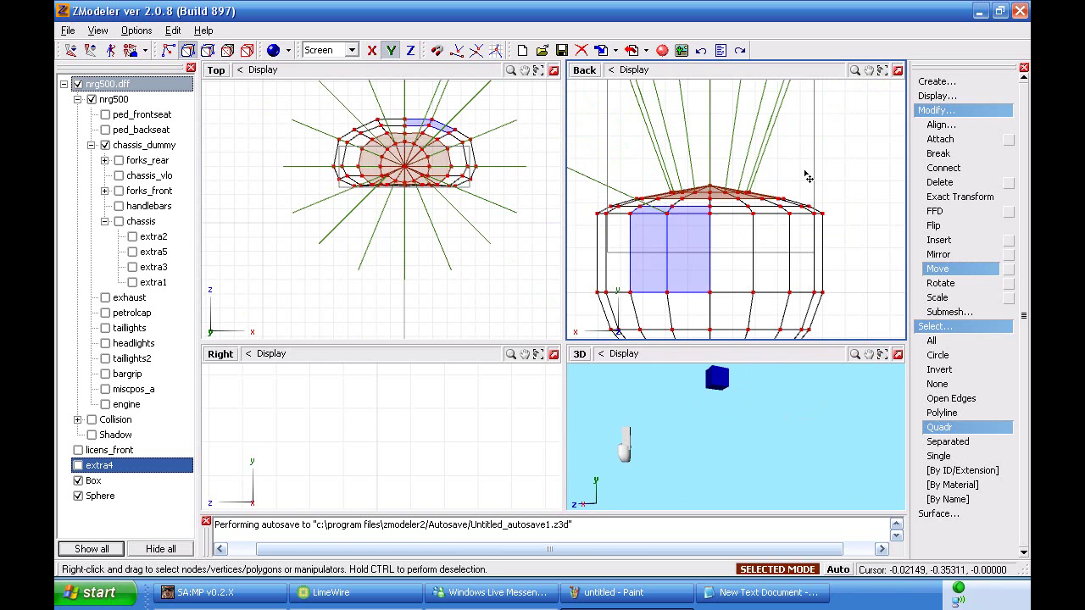
pyautogui.moveTo(812, 151); pyautogui.dragTo(587, 241, button='right')
pyautogui.moveTo(723, 189); pyautogui.dragTo(671, 219, button='right')
pyautogui.moveTo(660, 441); pyautogui.dragTo(780, 437, button='middle')
pyautogui.click(845, 183)
# Scale the outer vertices of the sphere's upper ring inward along the X axis to the box's width in the Back view, then deselect.
pyautogui.moveTo(819, 232); pyautogui.dragTo(817, 228, button='right')
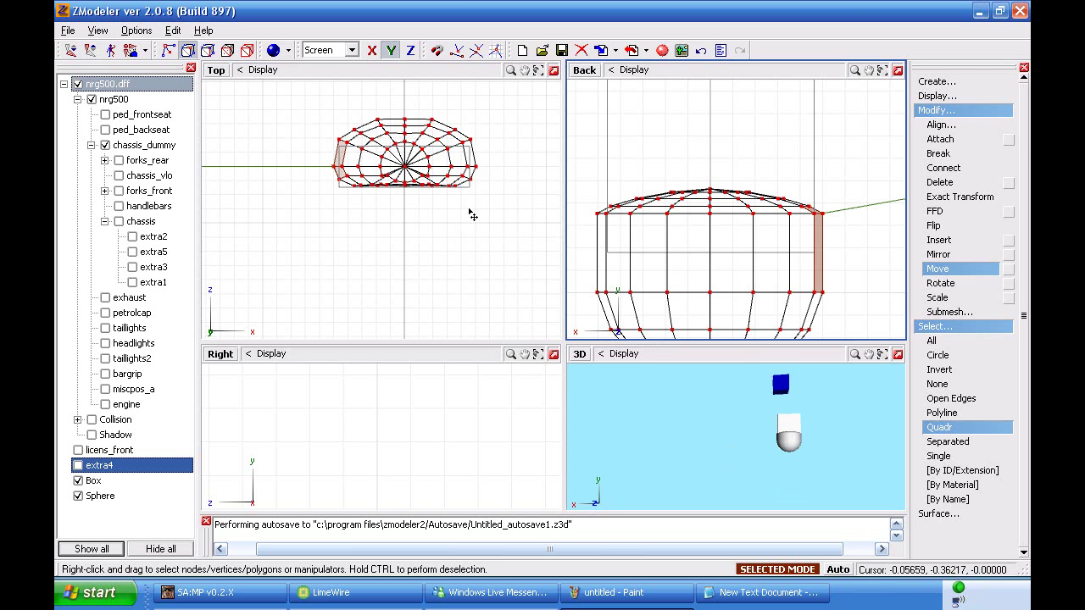
pyautogui.moveTo(600, 234); pyautogui.dragTo(600, 233, button='right')
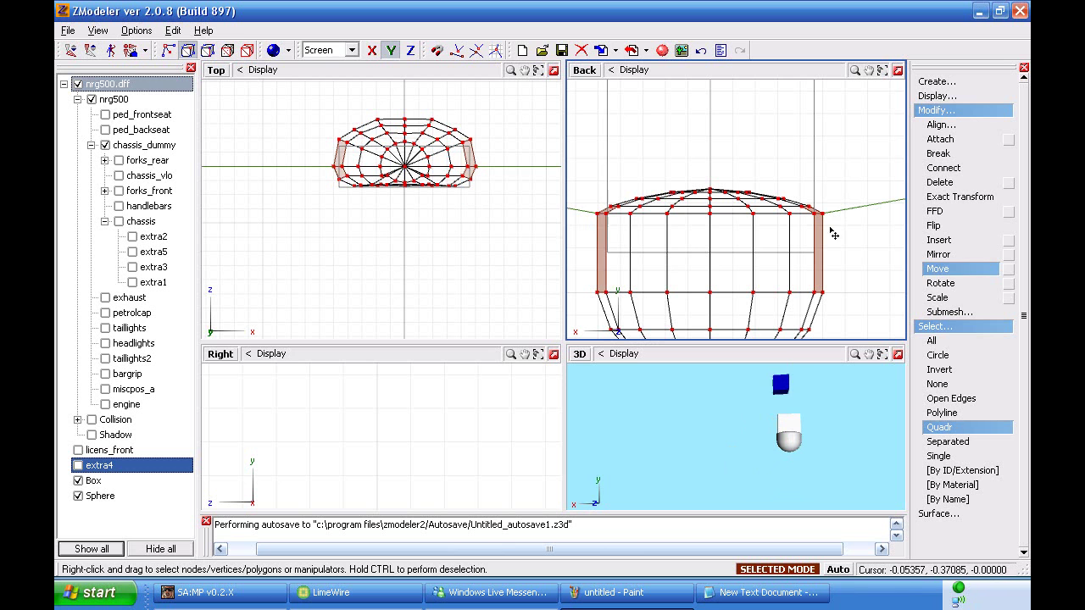
pyautogui.click(937, 297)
pyautogui.click(390, 55)
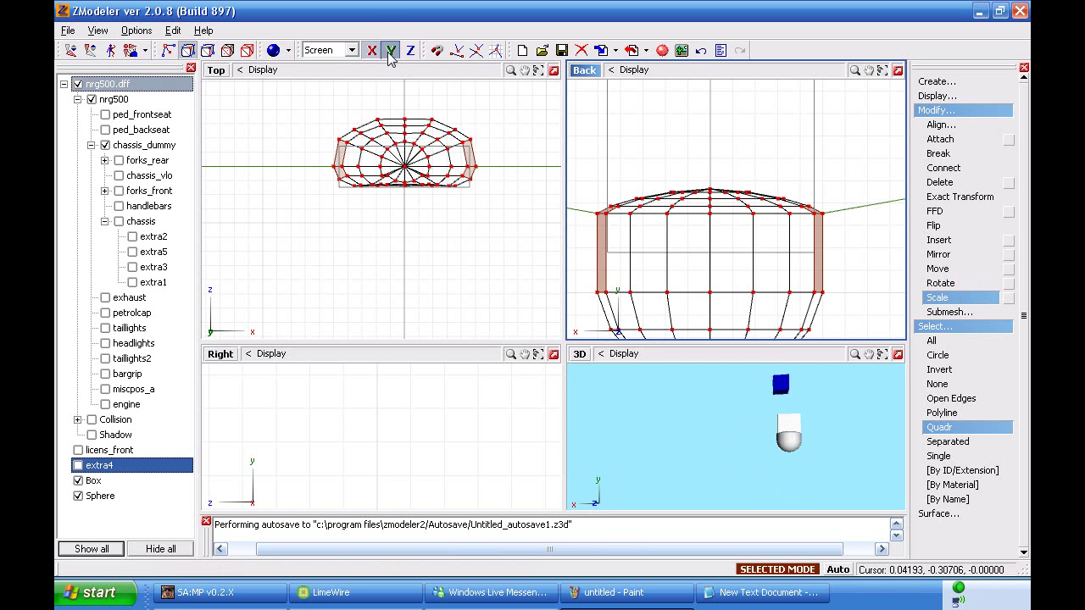
pyautogui.moveTo(705, 182); pyautogui.dragTo(713, 185)
pyautogui.moveTo(816, 228); pyautogui.dragTo(802, 237, button='right')
pyautogui.moveTo(615, 217); pyautogui.dragTo(622, 220, button='right')
pyautogui.moveTo(622, 220); pyautogui.dragTo(622, 225)
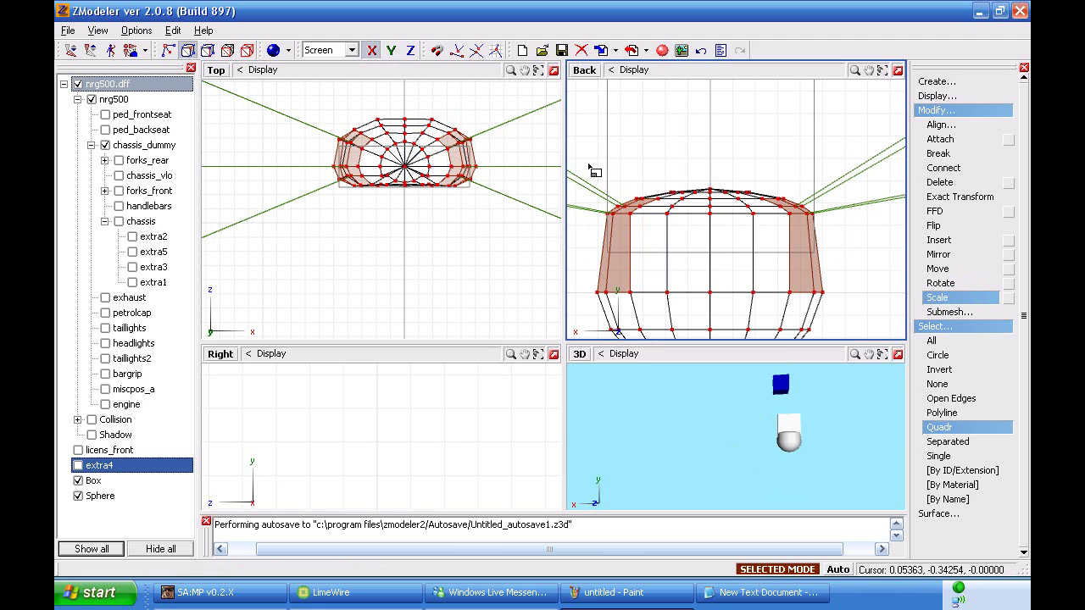
pyautogui.moveTo(590, 165); pyautogui.dragTo(836, 274, button='right')
# Scale the sphere's outermost side vertices inward along the X axis in the Top view to match the box's sides, then deselect.
pyautogui.click(492, 173)
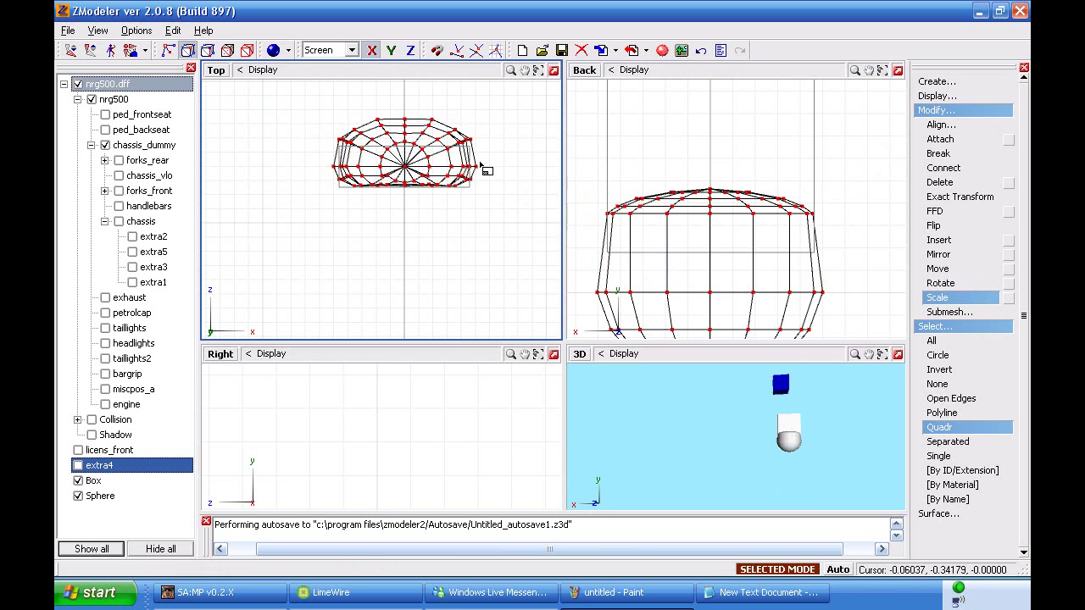
pyautogui.moveTo(476, 161); pyautogui.dragTo(473, 158)
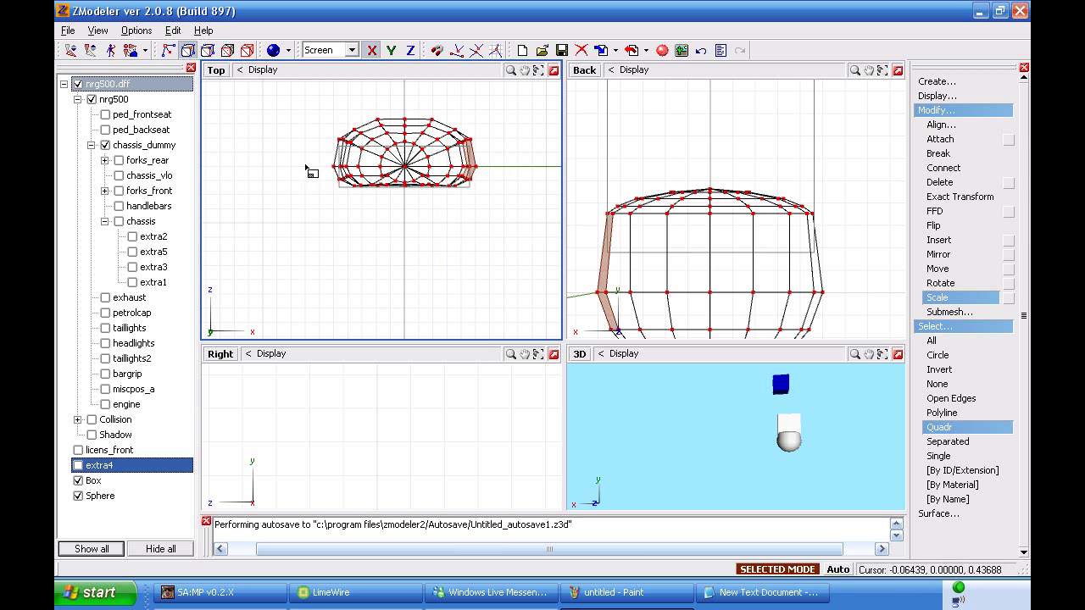
pyautogui.keyDown('ctrl'); pyautogui.moveTo(342, 183); pyautogui.dragTo(369, 213); pyautogui.keyUp('ctrl')
pyautogui.moveTo(517, 215); pyautogui.dragTo(344, 144)
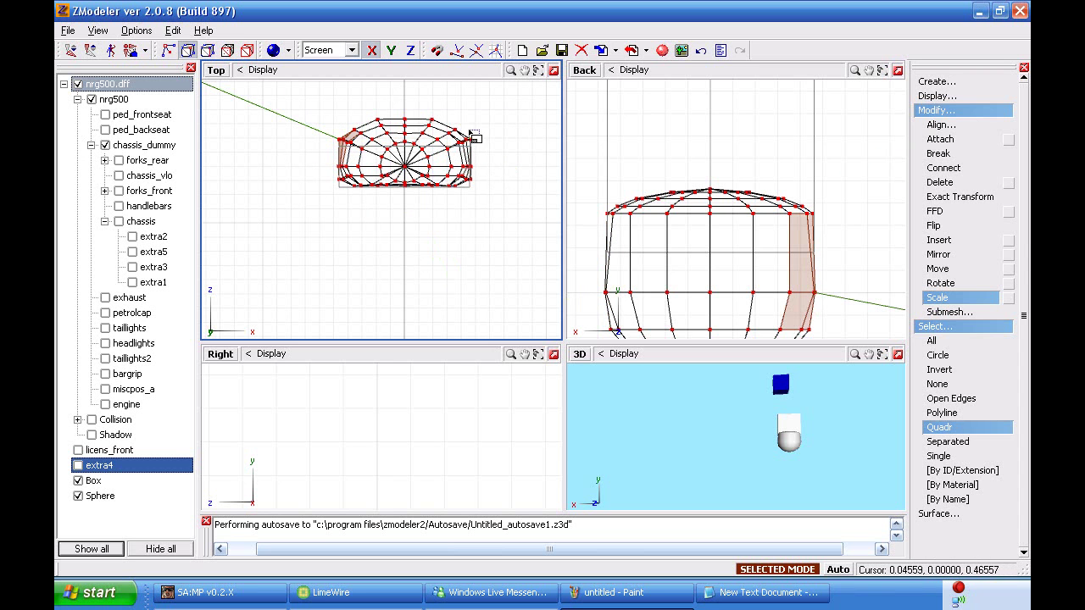
pyautogui.moveTo(469, 132); pyautogui.dragTo(307, 201)
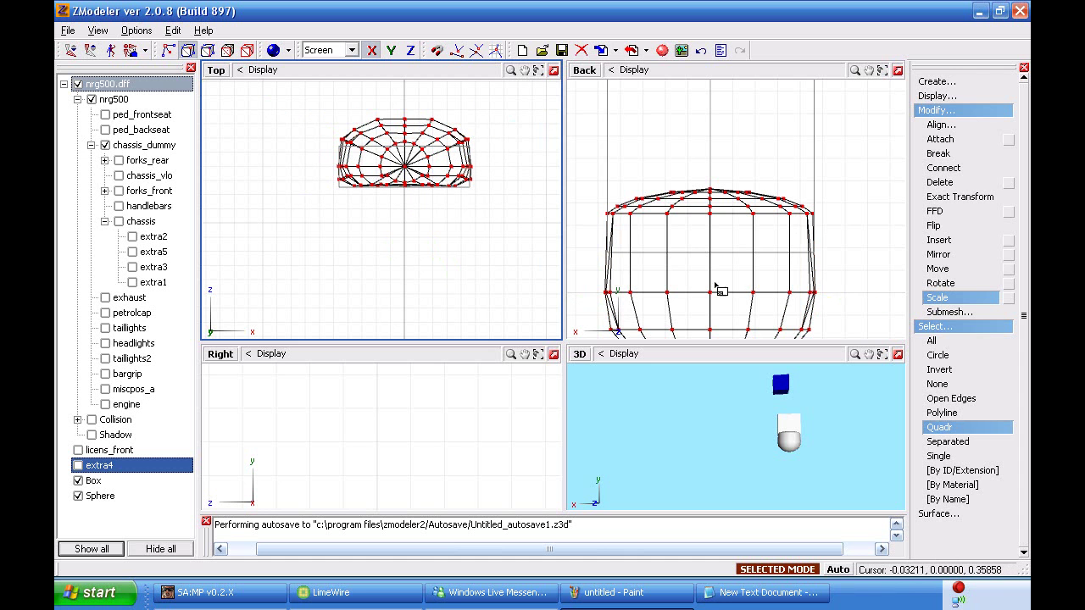
# Select the vertices on the lower flatter side of the sphere in the Right view, move them slightly outward along X, then deselect.
pyautogui.moveTo(807, 422); pyautogui.dragTo(746, 419, button='middle')
pyautogui.click(514, 229)
pyautogui.click(658, 256)
pyautogui.click(713, 271)
pyautogui.click(537, 355)
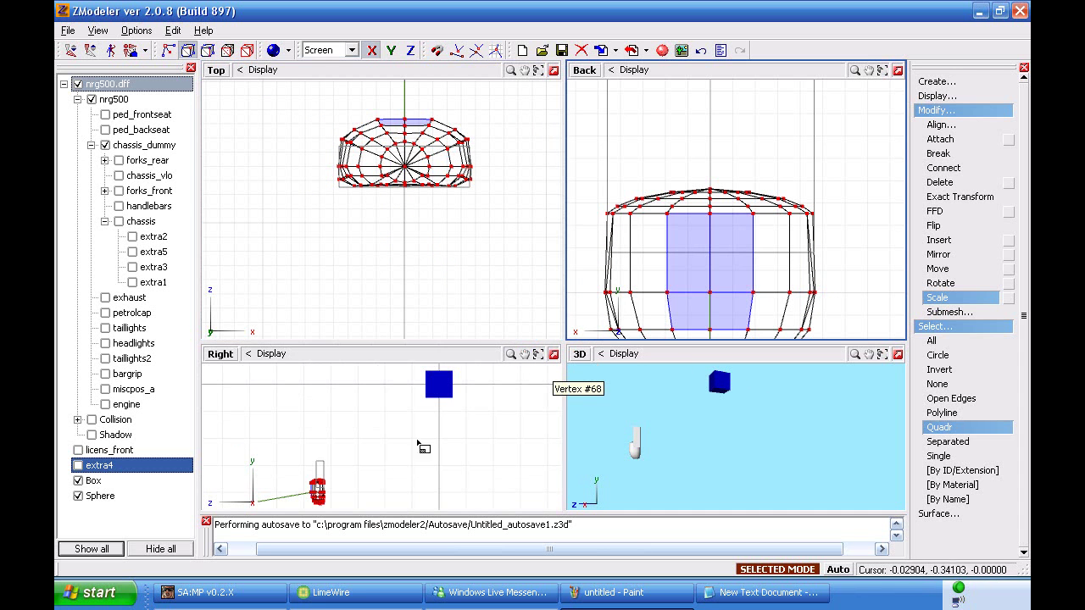
pyautogui.click(392, 461)
pyautogui.scroll(3, 340, 496)
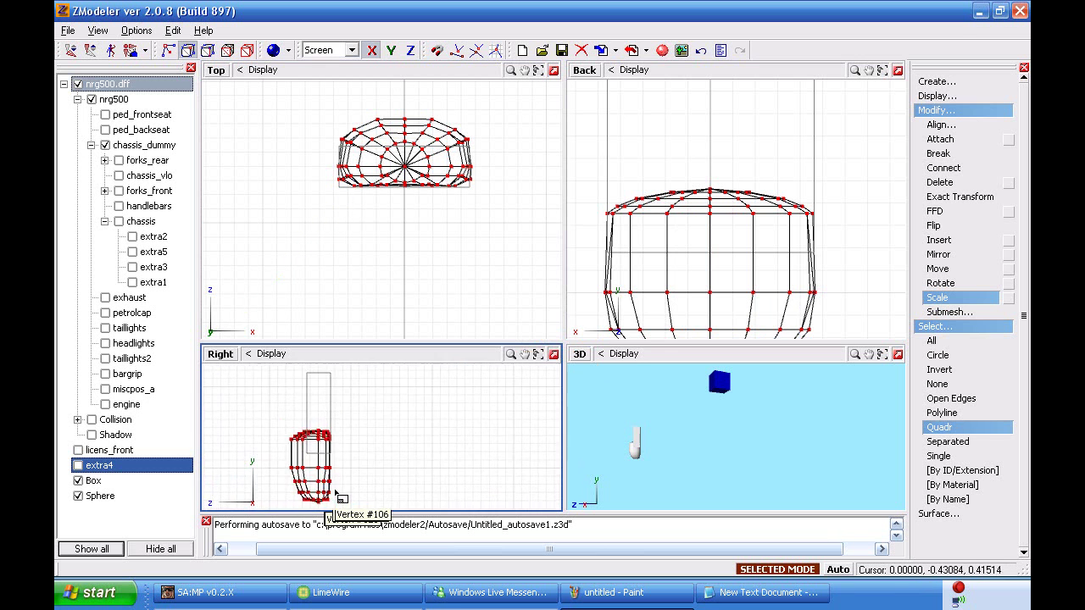
pyautogui.scroll(4, 339, 496)
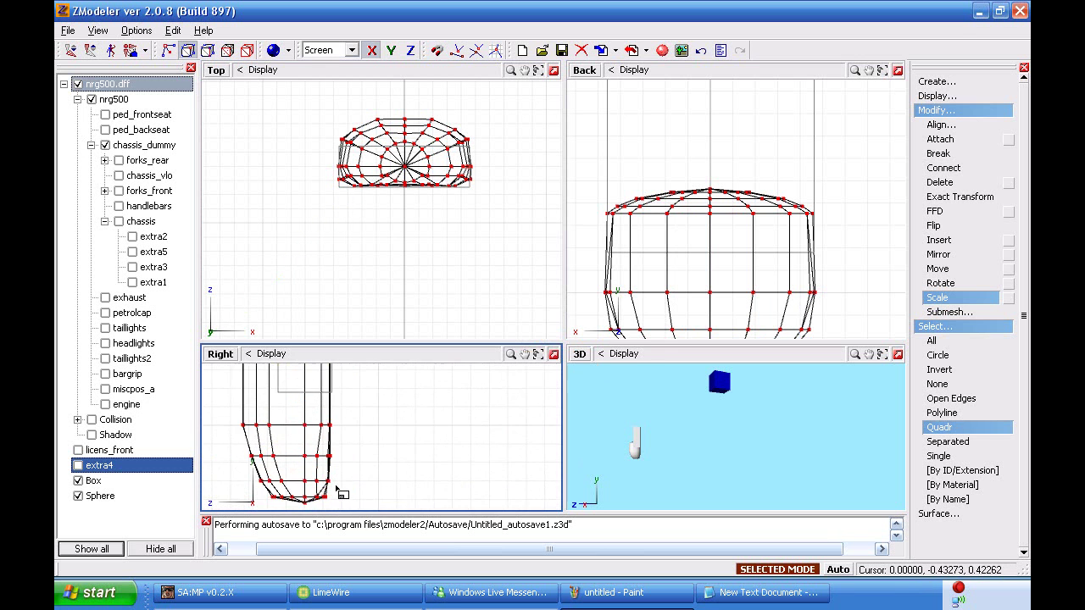
pyautogui.scroll(2, 339, 493)
pyautogui.moveTo(310, 464); pyautogui.dragTo(326, 508)
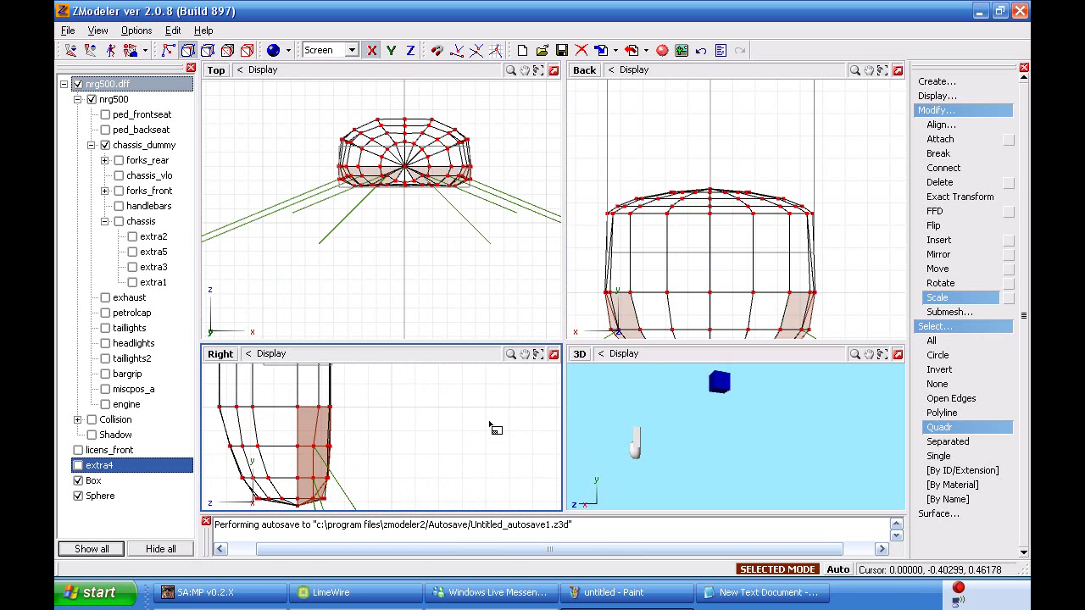
pyautogui.click(943, 282)
pyautogui.click(938, 269)
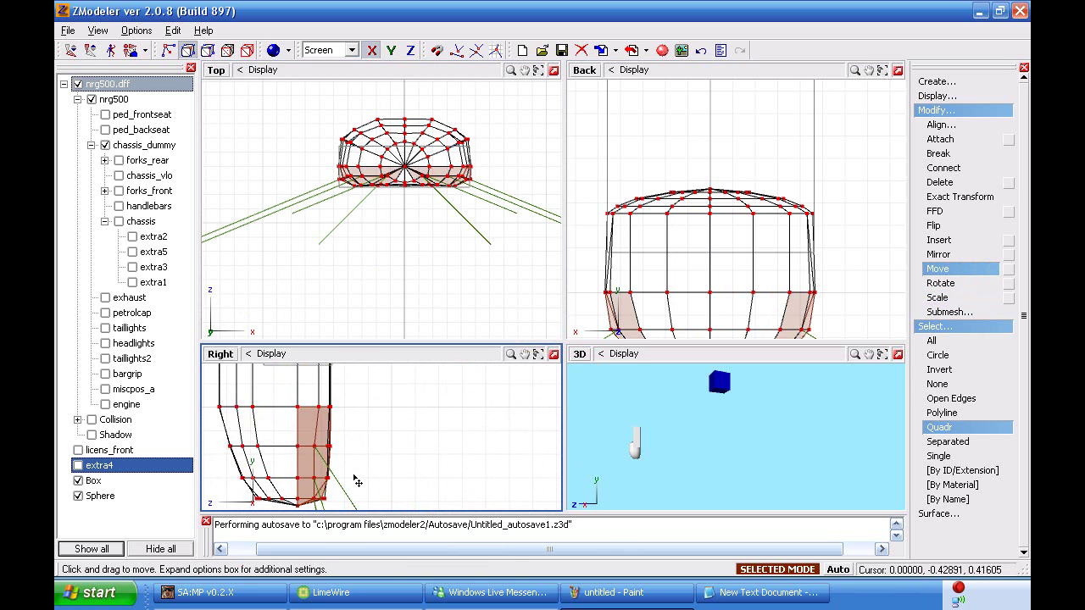
pyautogui.moveTo(356, 484); pyautogui.dragTo(362, 482)
pyautogui.moveTo(345, 403); pyautogui.dragTo(302, 508, button='right')
# Move the sphere's bottom corner vertex slightly outward in the Right view, deselect it, and check the shape in 3D.
pyautogui.scroll(3, 334, 507)
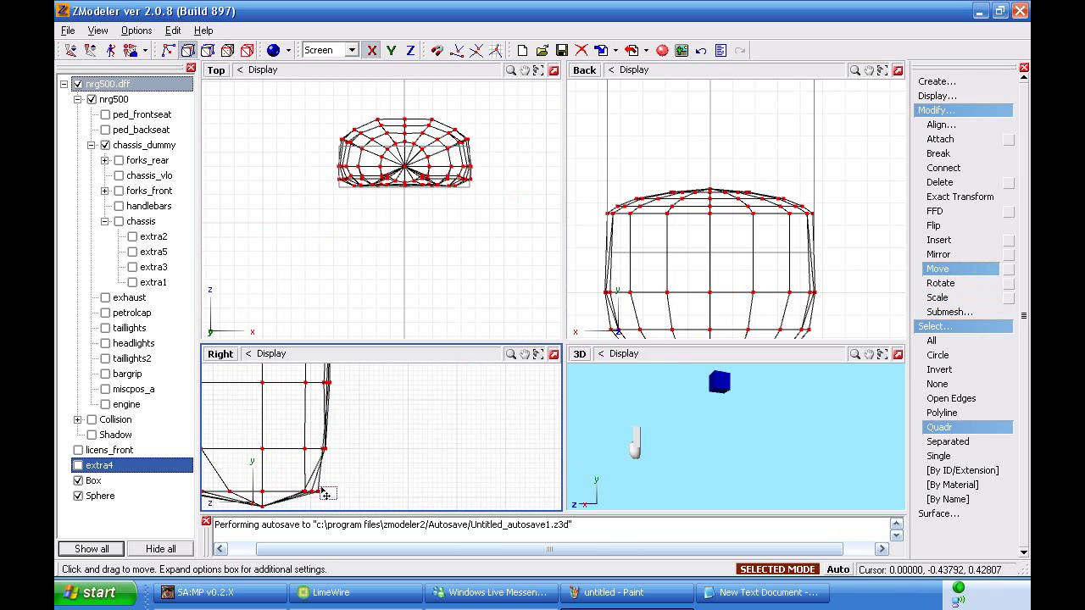
pyautogui.click(319, 492)
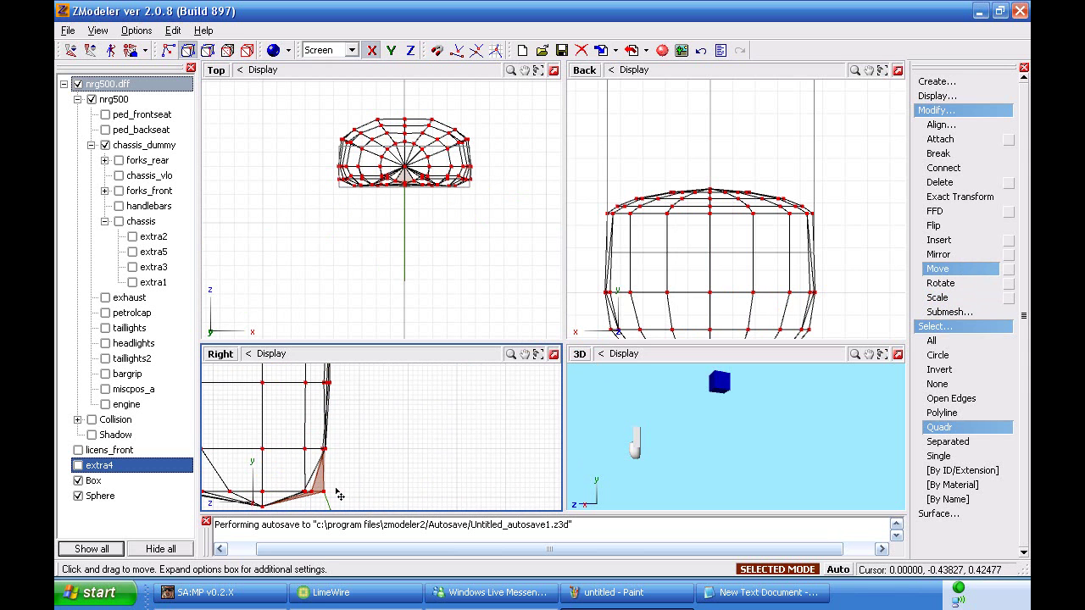
pyautogui.moveTo(342, 444); pyautogui.dragTo(310, 510, button='right')
pyautogui.click(670, 448)
pyautogui.scroll(2, 670, 449)
pyautogui.scroll(3, 625, 472)
pyautogui.moveTo(628, 477); pyautogui.dragTo(655, 468, button='middle')
pyautogui.scroll(-10, 446, 450)
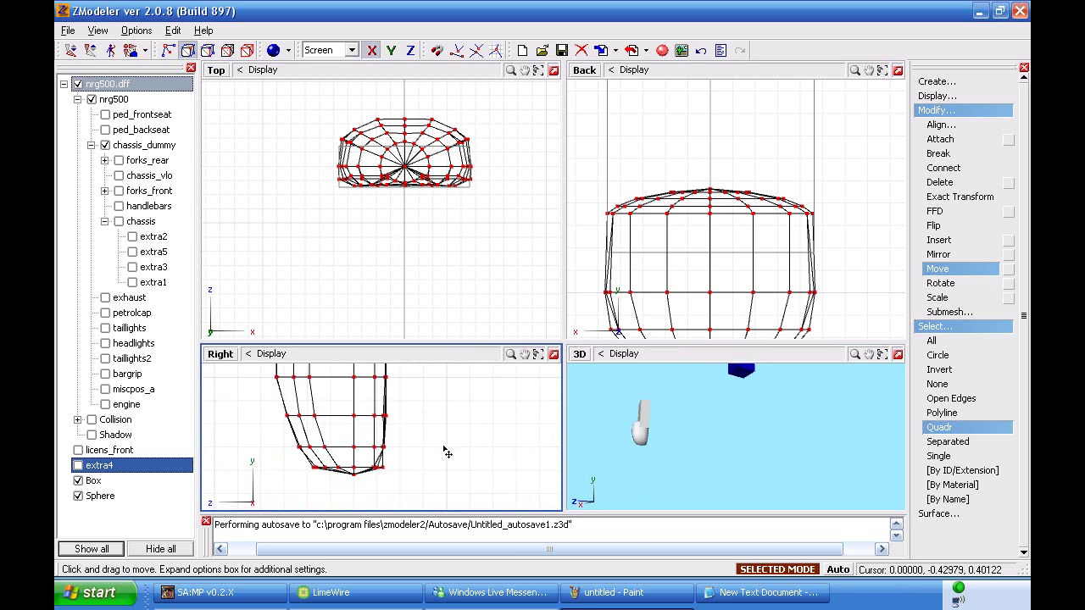
# Select all of the sphere's vertices and shift them sideways in the Right view to centre the sphere under the box.
pyautogui.moveTo(370, 407); pyautogui.dragTo(355, 389, button='right')
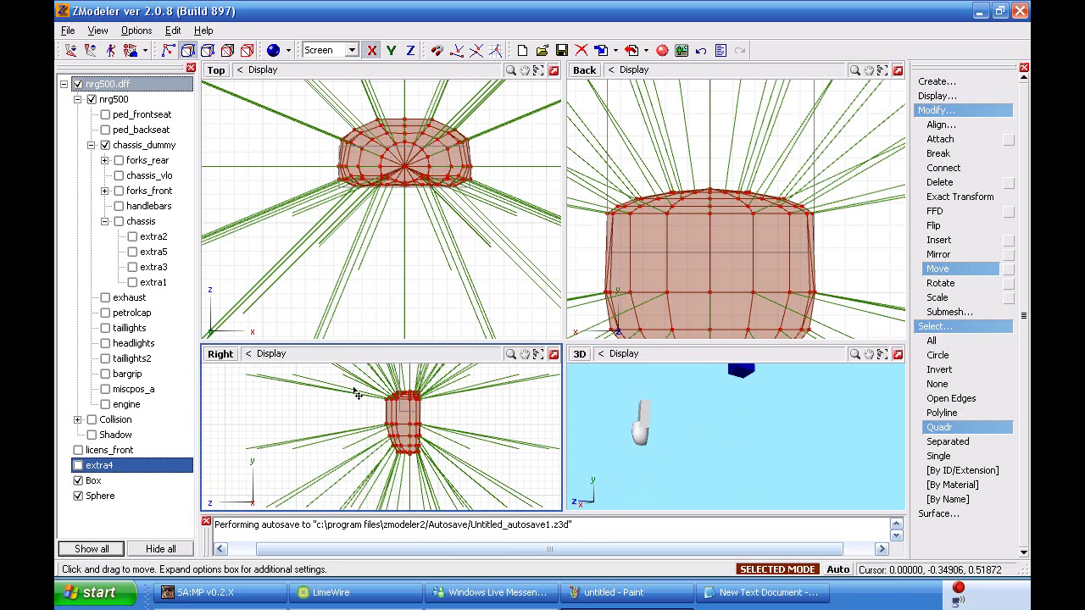
pyautogui.click(489, 395)
pyautogui.moveTo(485, 379); pyautogui.dragTo(371, 470, button='right')
pyautogui.moveTo(461, 451); pyautogui.dragTo(466, 451)
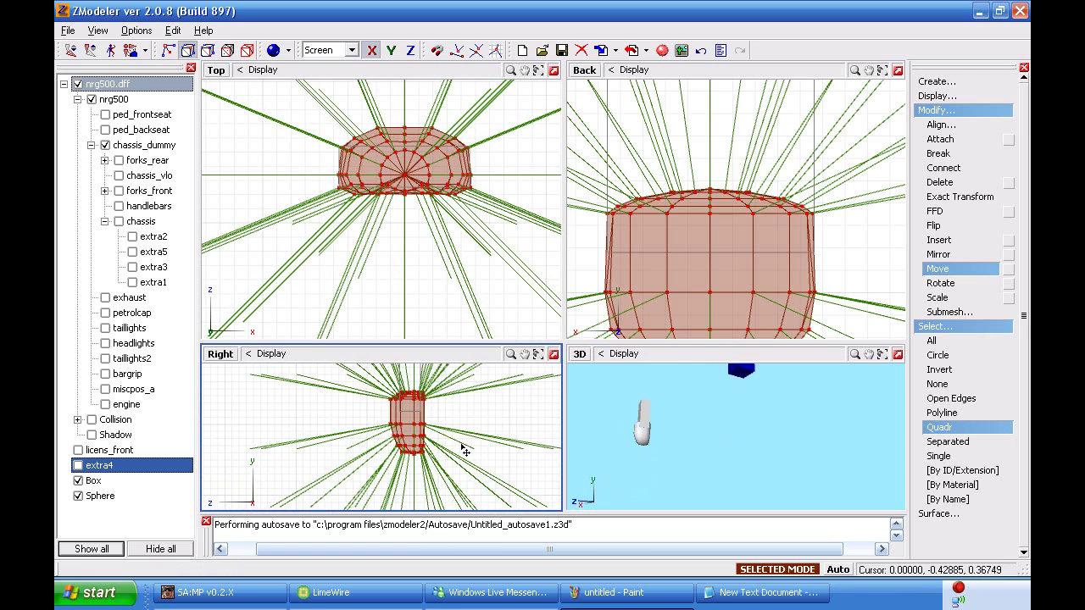
pyautogui.scroll(3, 436, 432)
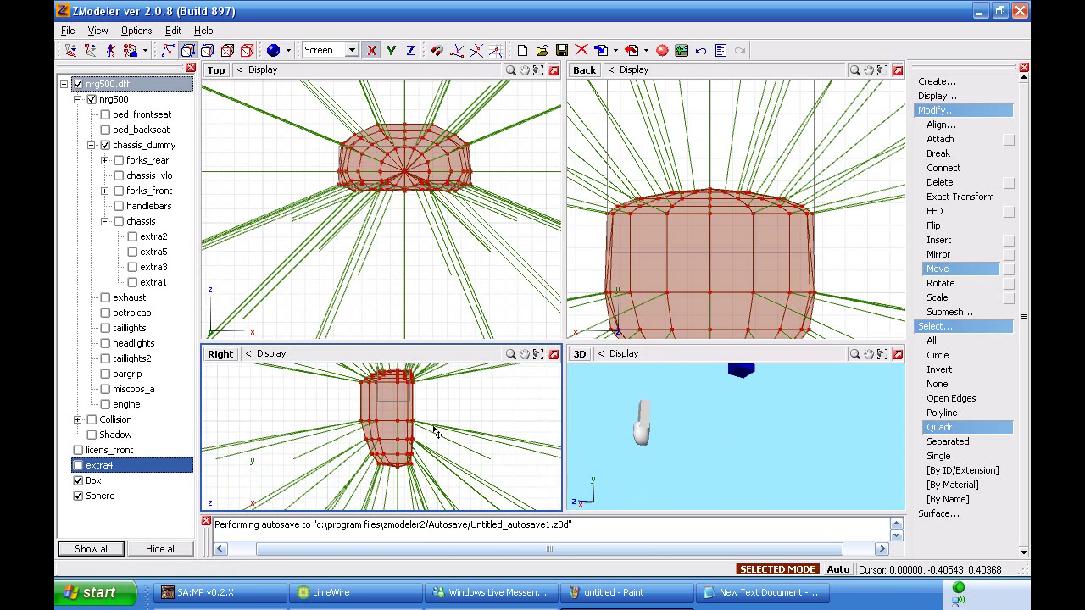
pyautogui.scroll(-1, 433, 430)
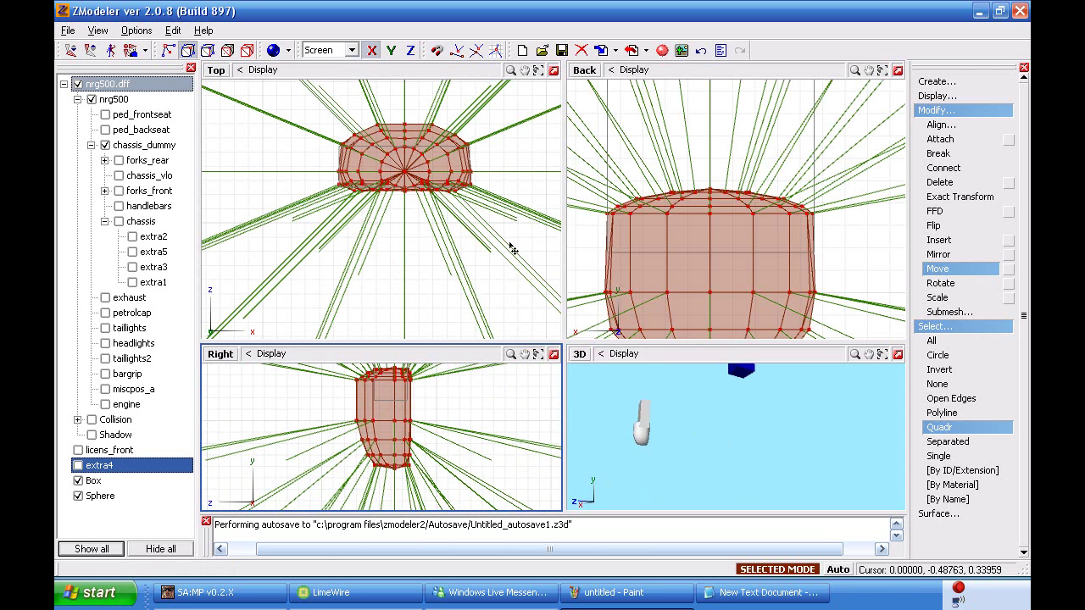
# Scale the whole sphere along the X axis in the Top view until it is slightly wider than the box, checking it in 3D.
pyautogui.click(940, 284)
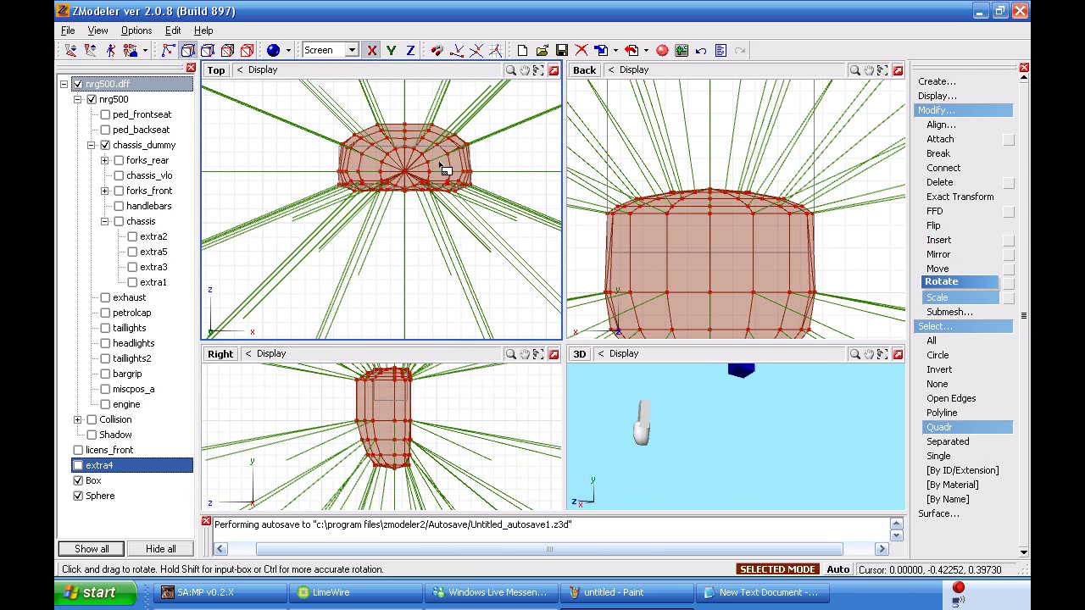
pyautogui.moveTo(445, 162); pyautogui.dragTo(444, 162)
pyautogui.click(680, 396)
pyautogui.moveTo(677, 392); pyautogui.dragTo(676, 392, button='middle')
pyautogui.scroll(3, 706, 420)
pyautogui.scroll(-4, 699, 427)
pyautogui.click(386, 205)
pyautogui.moveTo(386, 206); pyautogui.dragTo(392, 208)
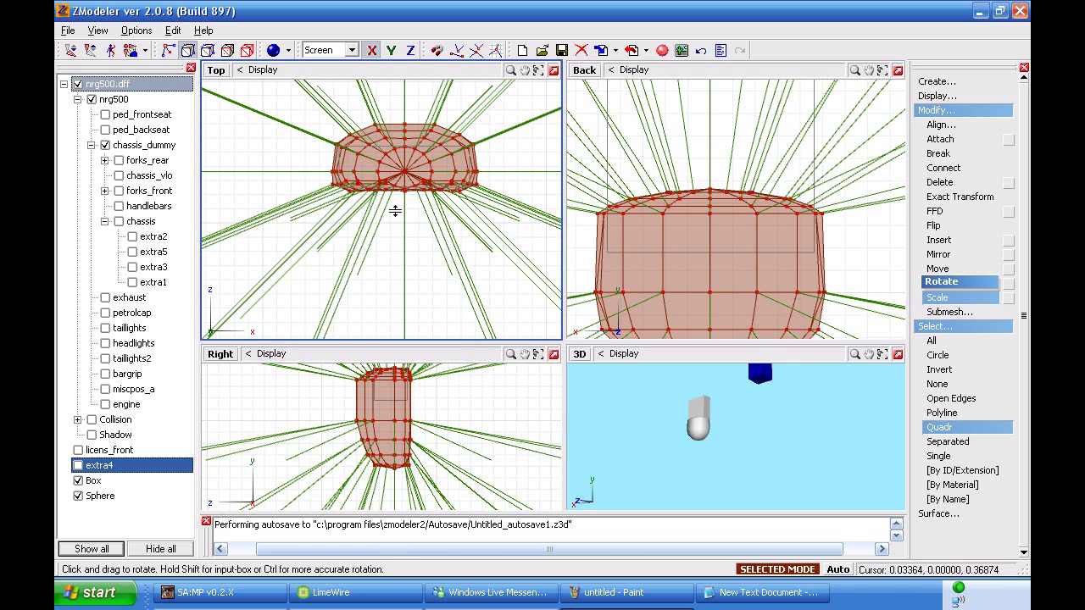
pyautogui.click(679, 475)
pyautogui.moveTo(678, 475)
pyautogui.mouseDown(button='middle')
pyautogui.moveTo(669, 472)
pyautogui.moveTo(689, 478)
pyautogui.mouseUp(button='middle')
pyautogui.click(515, 305)
pyautogui.moveTo(512, 300); pyautogui.dragTo(514, 303)
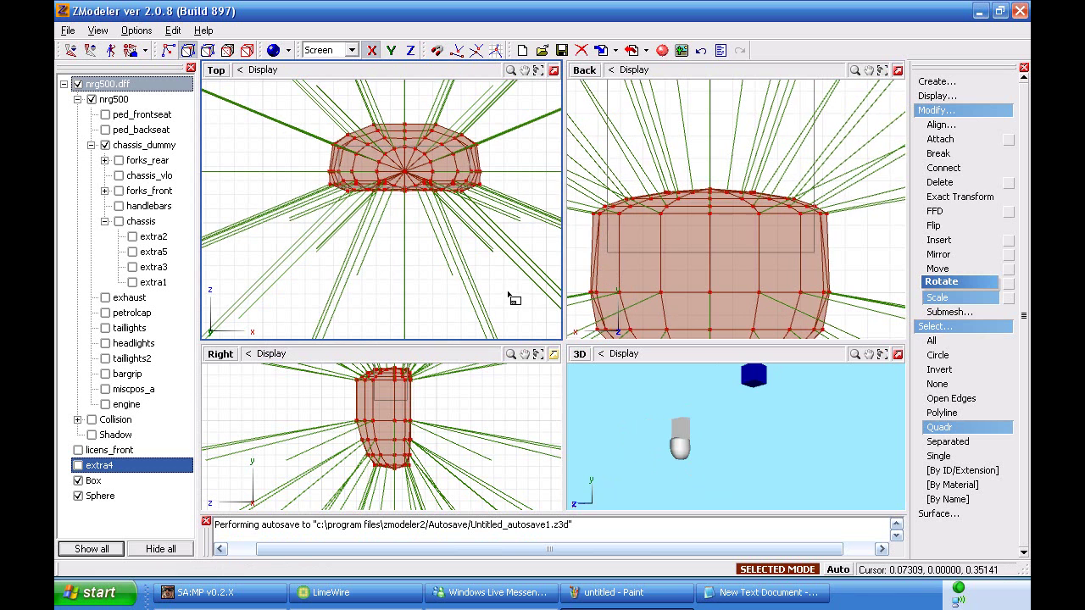
pyautogui.click(753, 502)
pyautogui.moveTo(753, 502); pyautogui.dragTo(728, 474, button='middle')
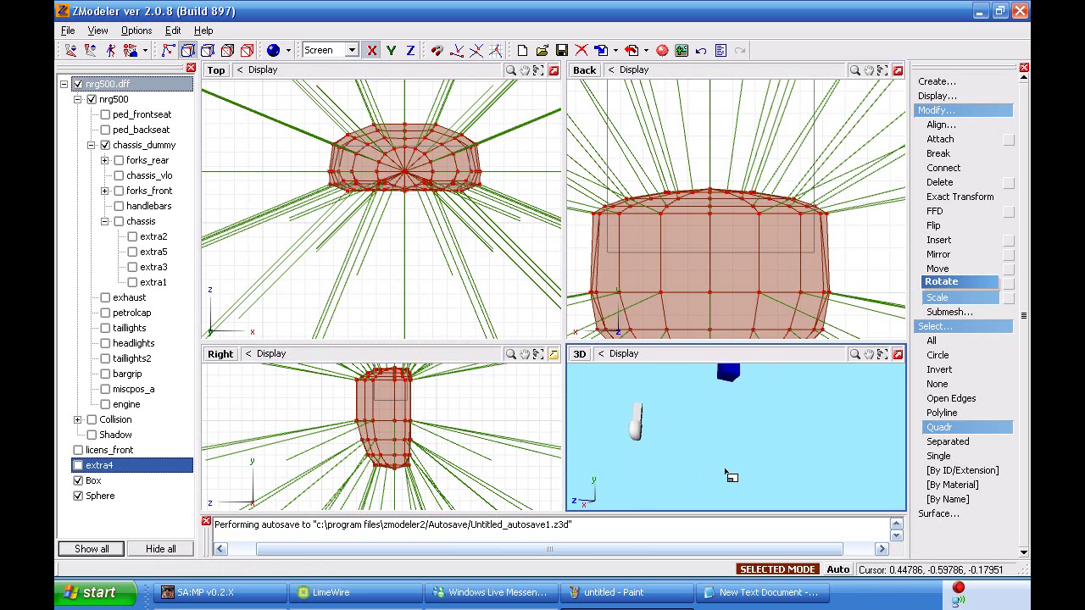
# Shift the whole sphere along the screen Y axis in the Top view to align it around the box, then deselect.
pyautogui.click(390, 50)
pyautogui.click(409, 171)
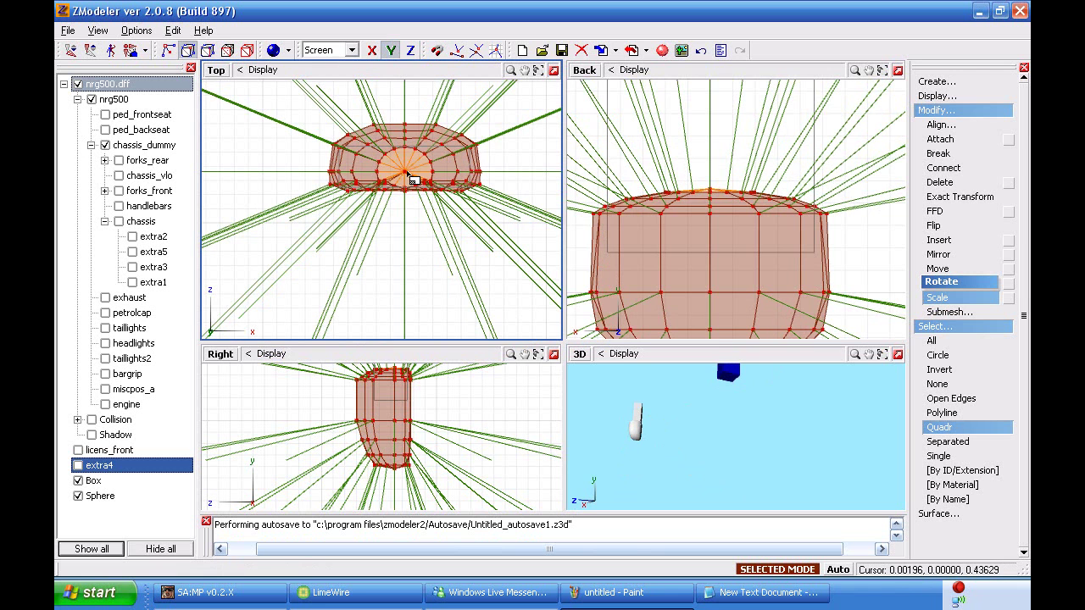
pyautogui.click(958, 268)
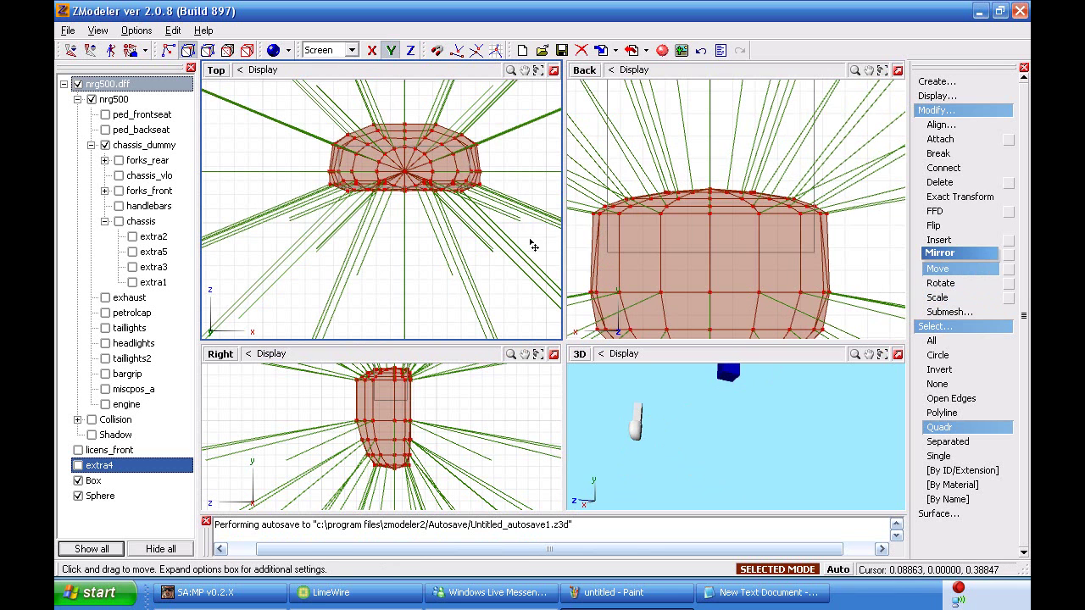
pyautogui.moveTo(482, 233); pyautogui.dragTo(484, 242)
pyautogui.moveTo(642, 447); pyautogui.dragTo(661, 447, button='middle')
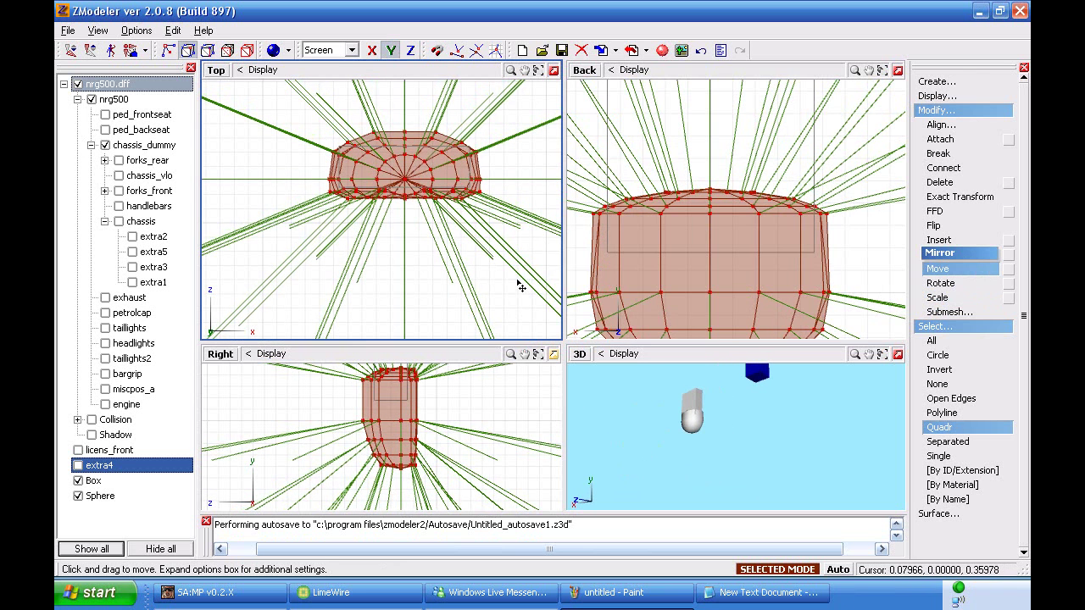
pyautogui.moveTo(519, 280); pyautogui.dragTo(519, 277)
pyautogui.moveTo(655, 438); pyautogui.dragTo(635, 454, button='middle')
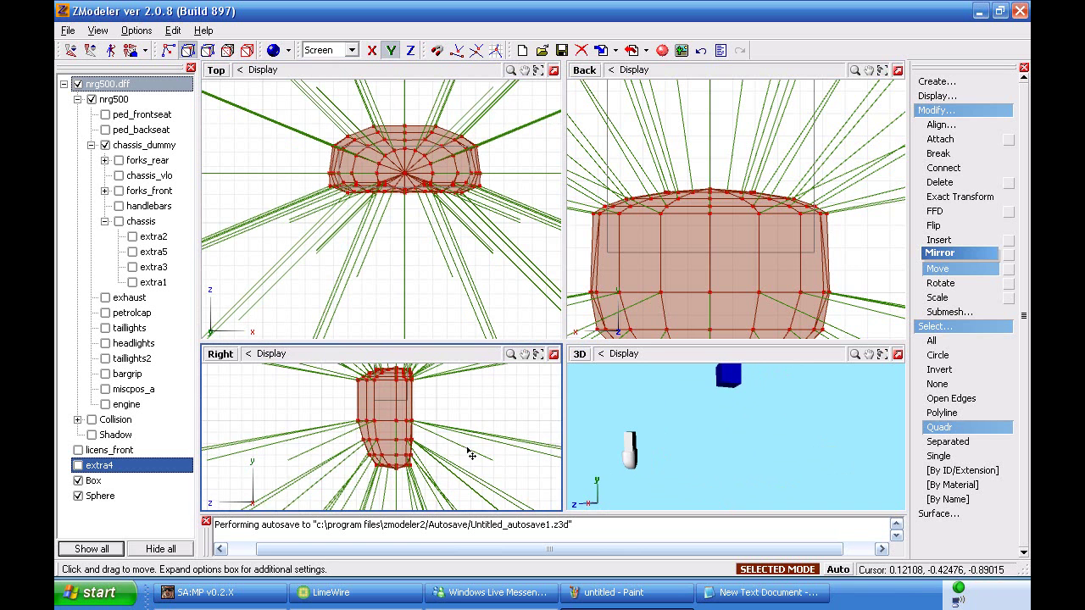
pyautogui.scroll(-5, 452, 449)
pyautogui.moveTo(388, 392); pyautogui.dragTo(387, 392, button='right')
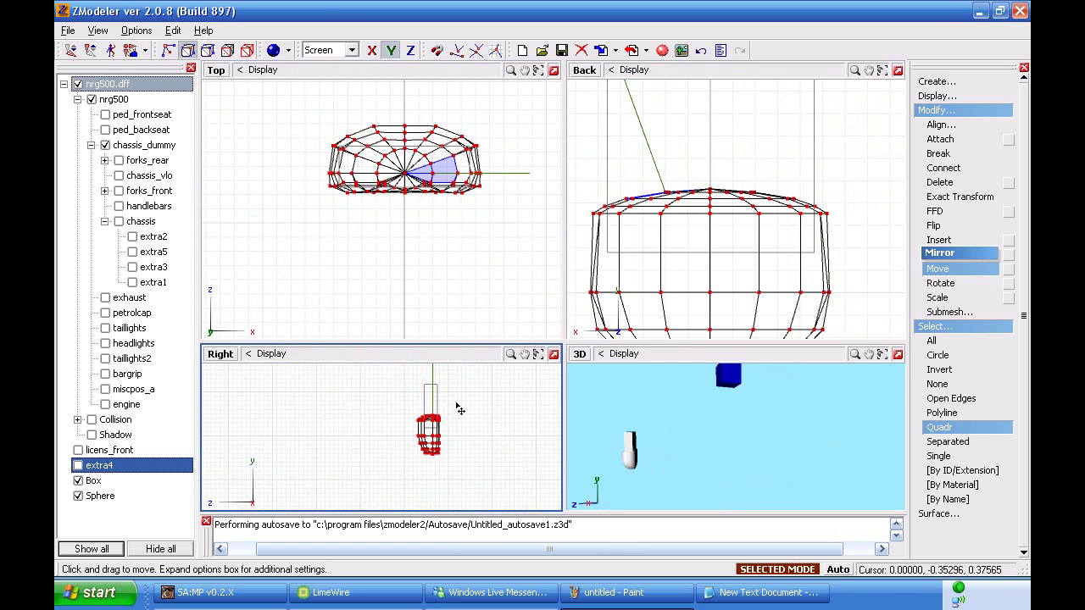
# Attach the sphere to the box at object level in the Back view.
pyautogui.click(246, 50)
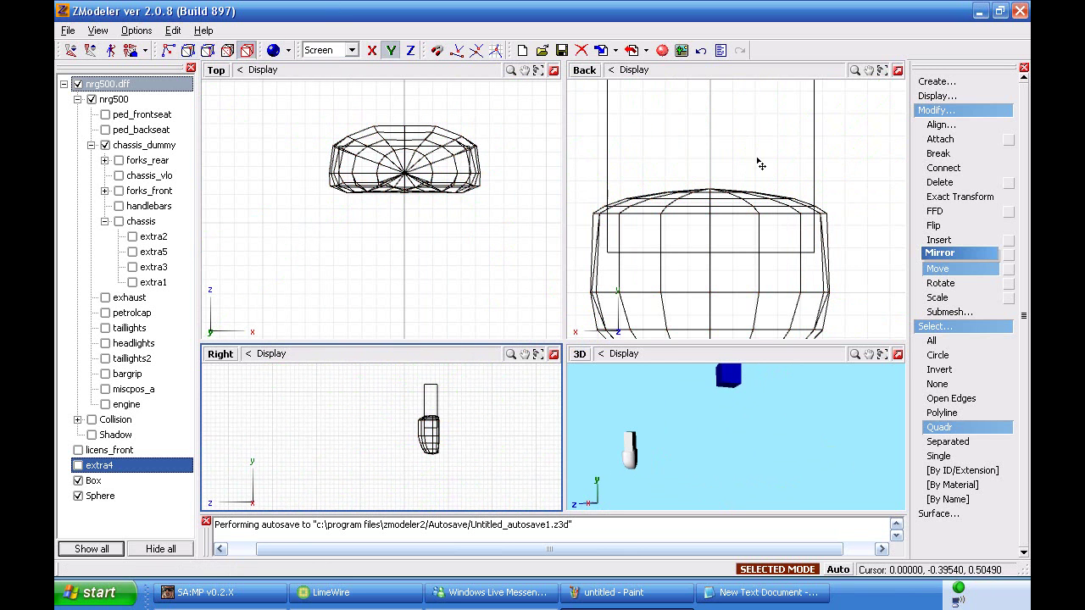
pyautogui.click(940, 140)
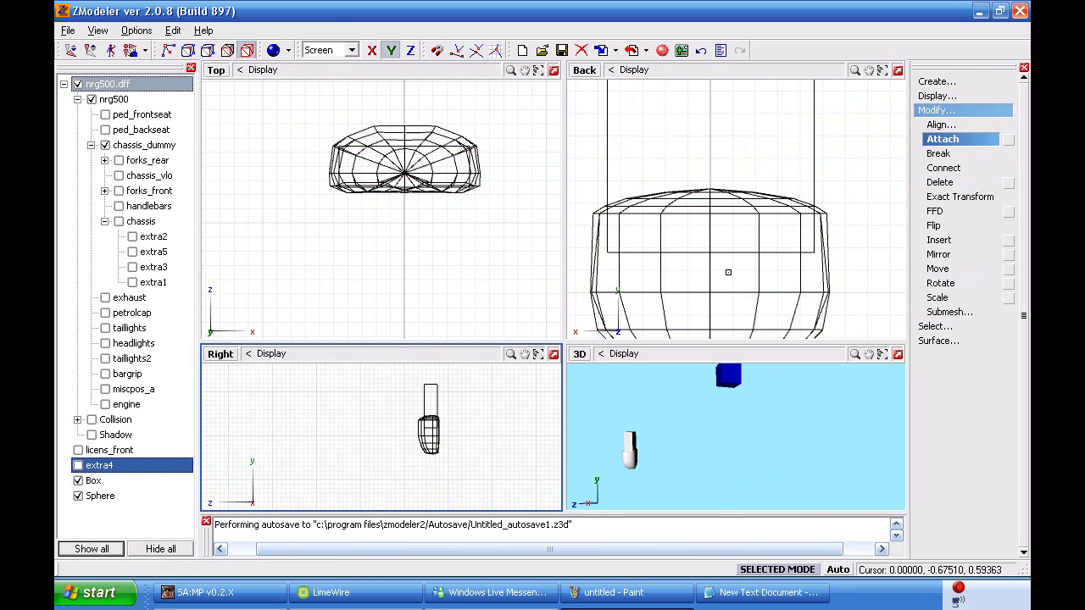
pyautogui.click(709, 274)
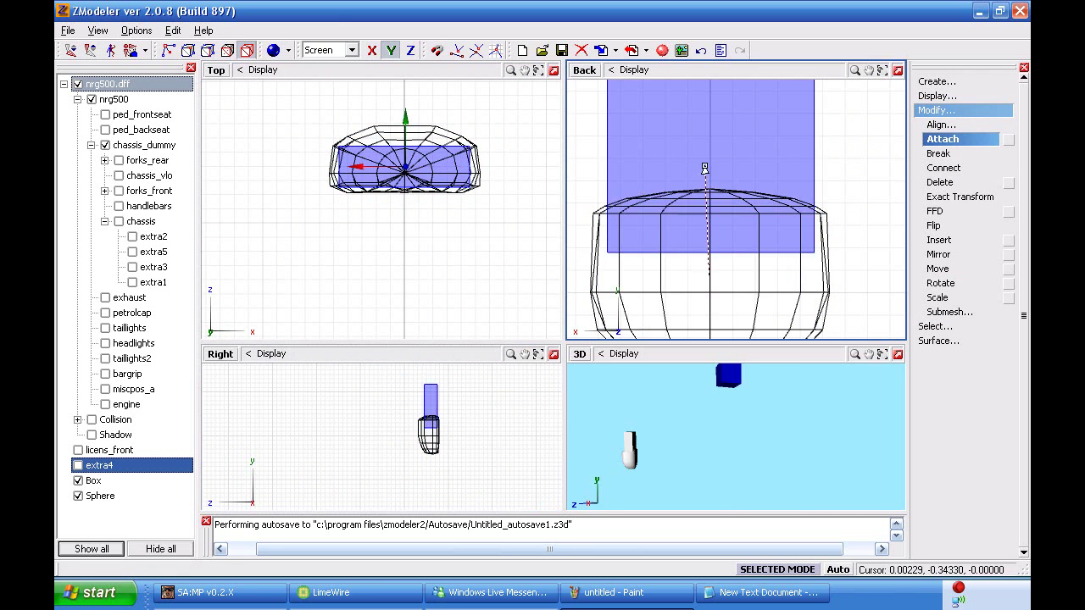